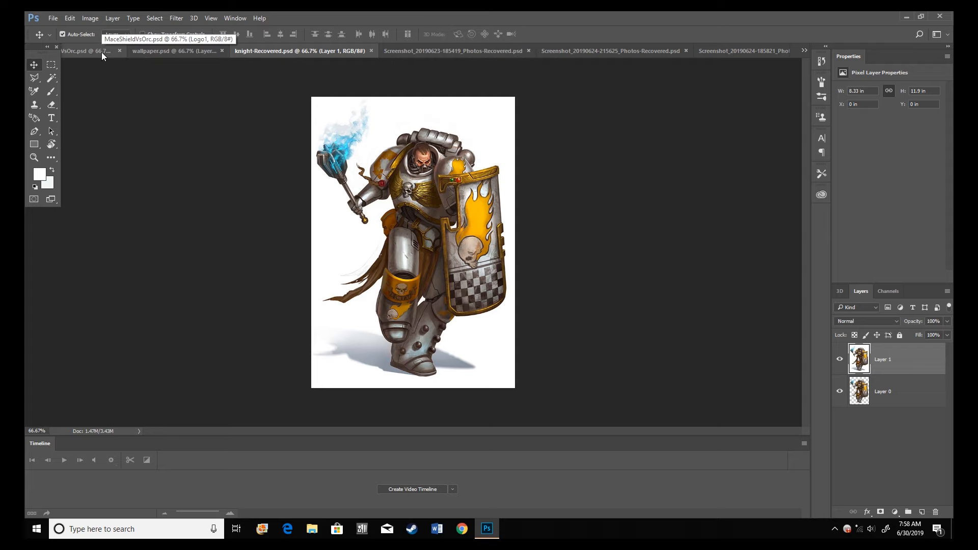
# Compare the finished MaceShieldVsOrc.psd composite with the wallpaper.psd background and the knight-Recovered.psd source image.
pyautogui.click(115, 51)
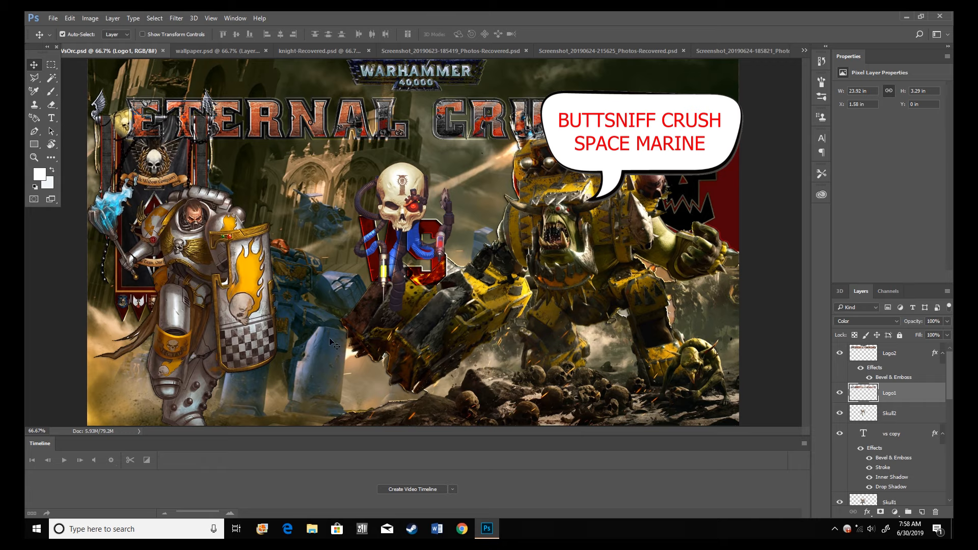
pyautogui.click(204, 51)
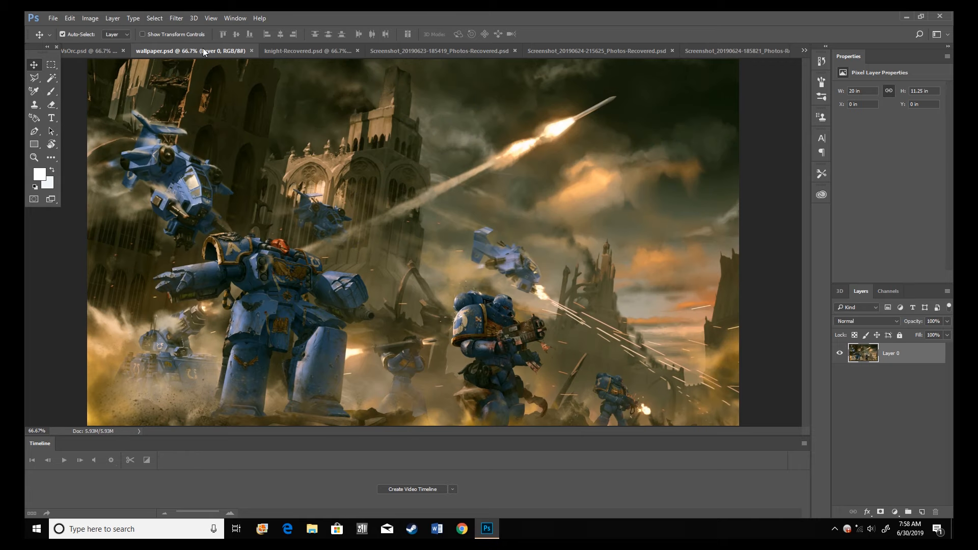
pyautogui.click(313, 49)
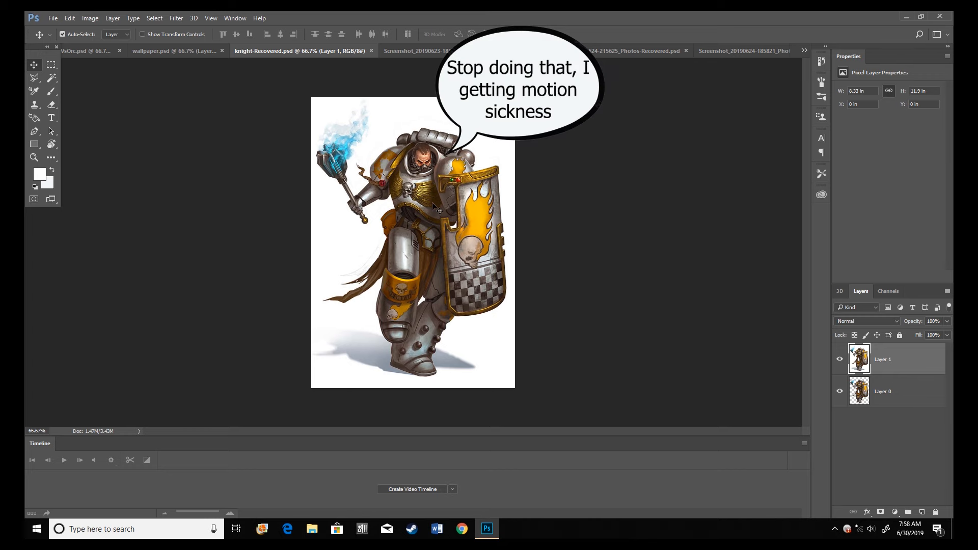
pyautogui.click(84, 51)
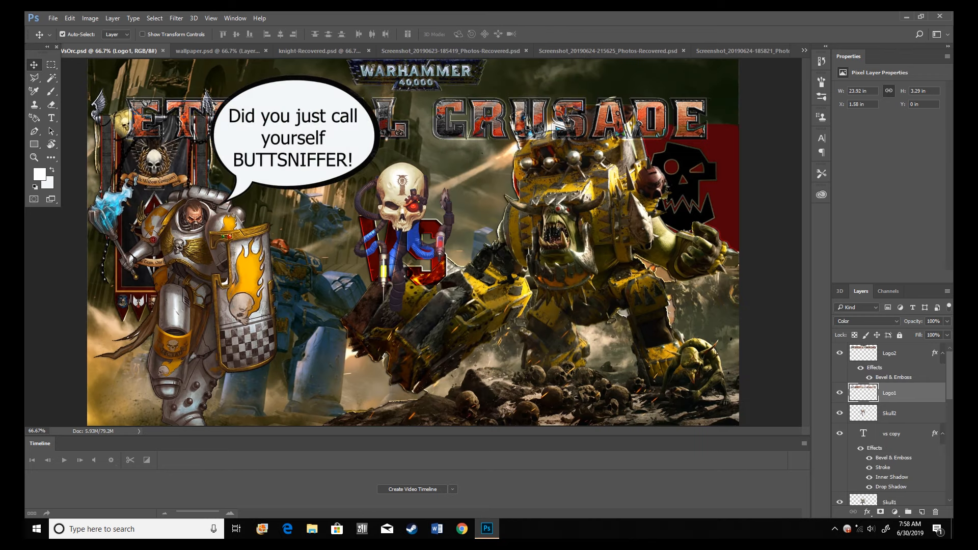
pyautogui.click(219, 51)
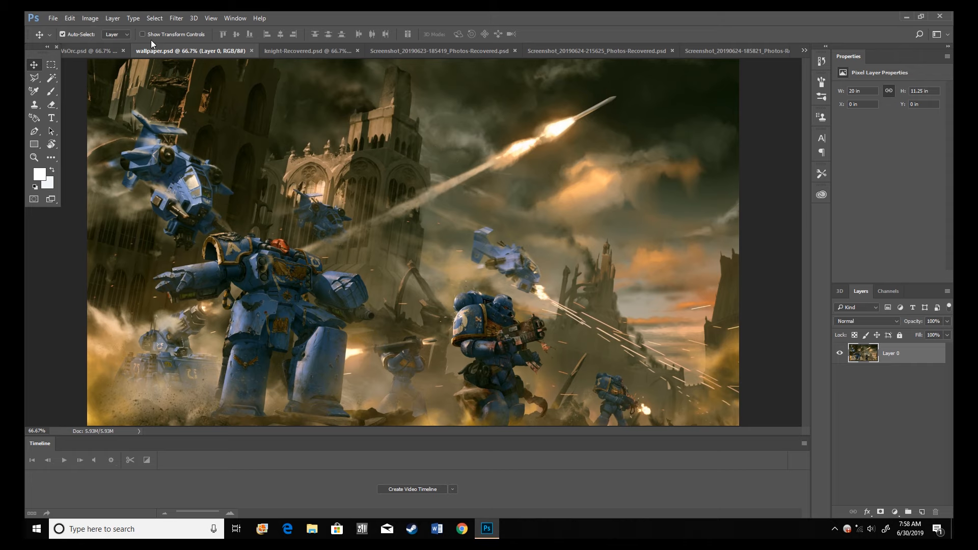
pyautogui.click(90, 52)
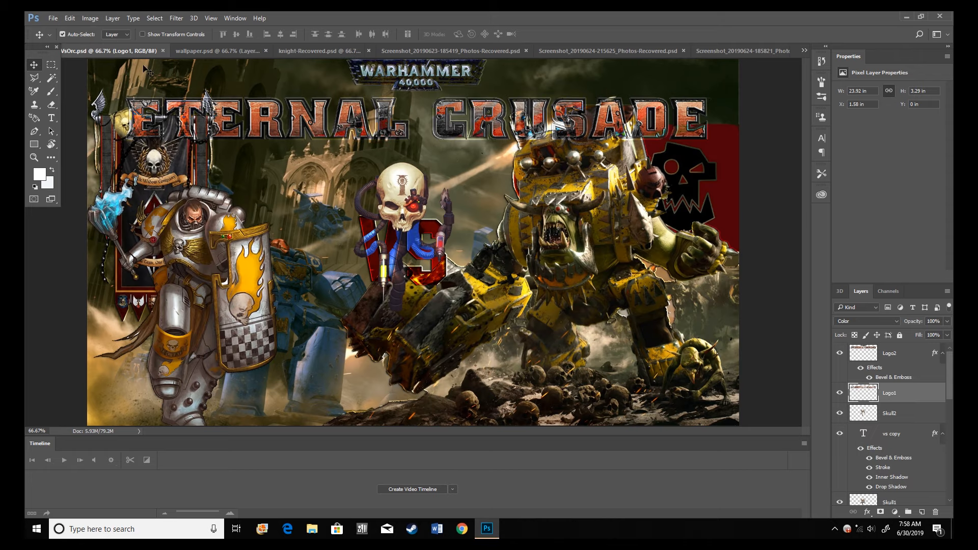
# Hide the Logo2, Logo1, Skull2, vs copy, Skull1 and vs layers in MaceShieldVsOrc.psd.
pyautogui.click(841, 354)
pyautogui.click(840, 394)
pyautogui.click(839, 414)
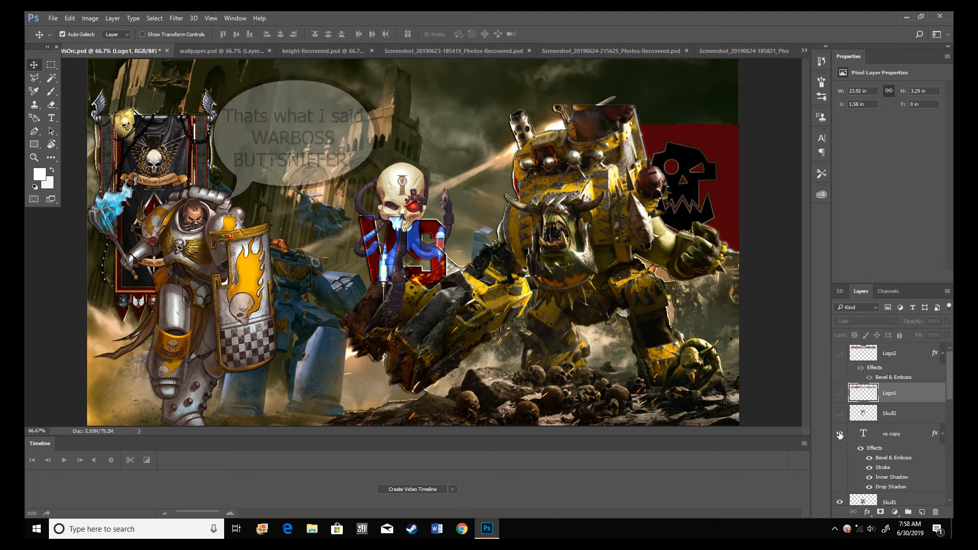
pyautogui.click(841, 435)
pyautogui.scroll(-2, 844, 443)
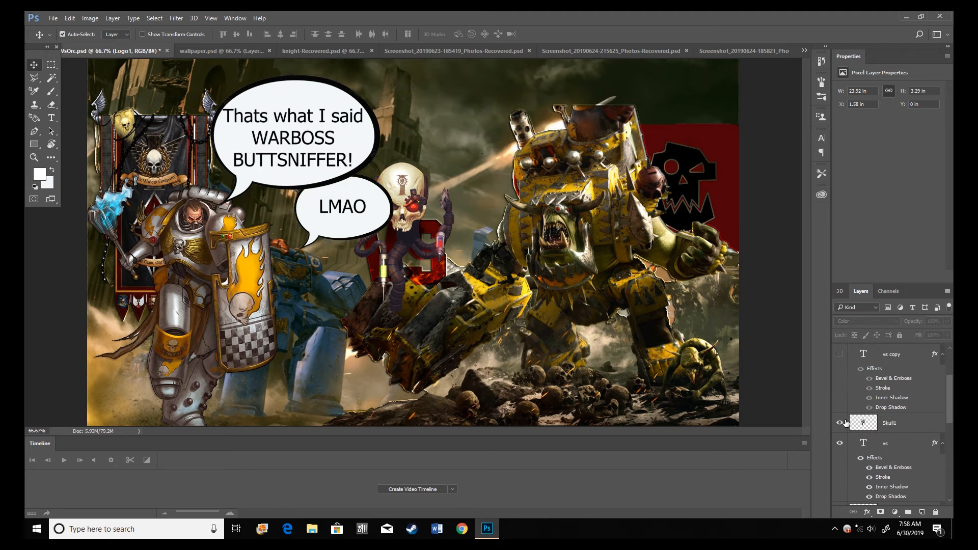
pyautogui.click(840, 443)
# Hide Layer 1, Layer 2, Layer 7 and Layer 8, and compare the remaining background with wallpaper.psd.
pyautogui.scroll(-3, 841, 423)
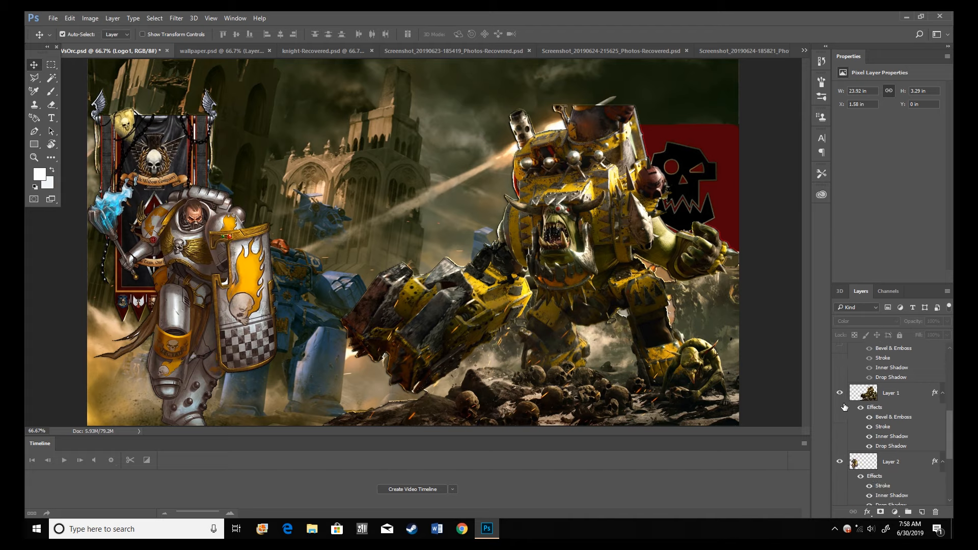
pyautogui.click(840, 393)
pyautogui.click(840, 462)
pyautogui.scroll(-4, 843, 448)
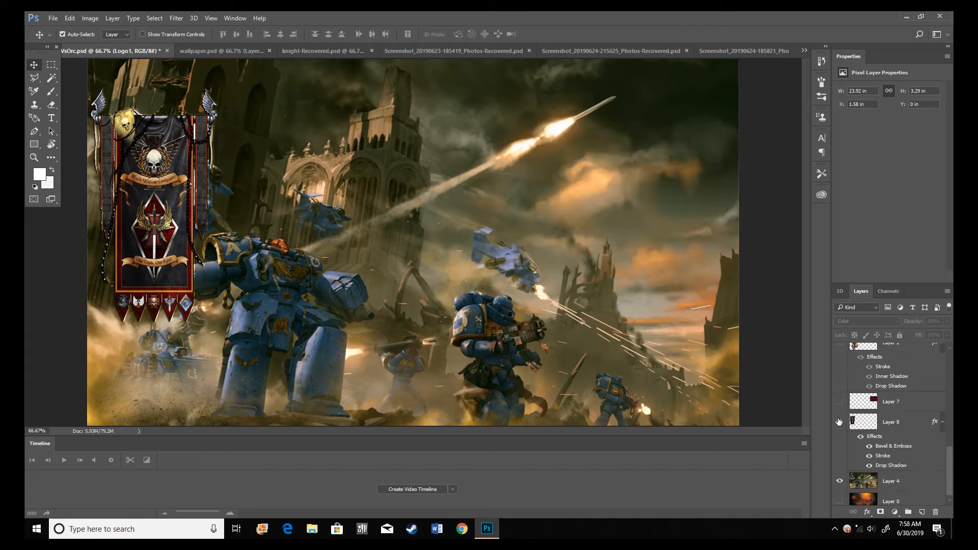
pyautogui.click(839, 421)
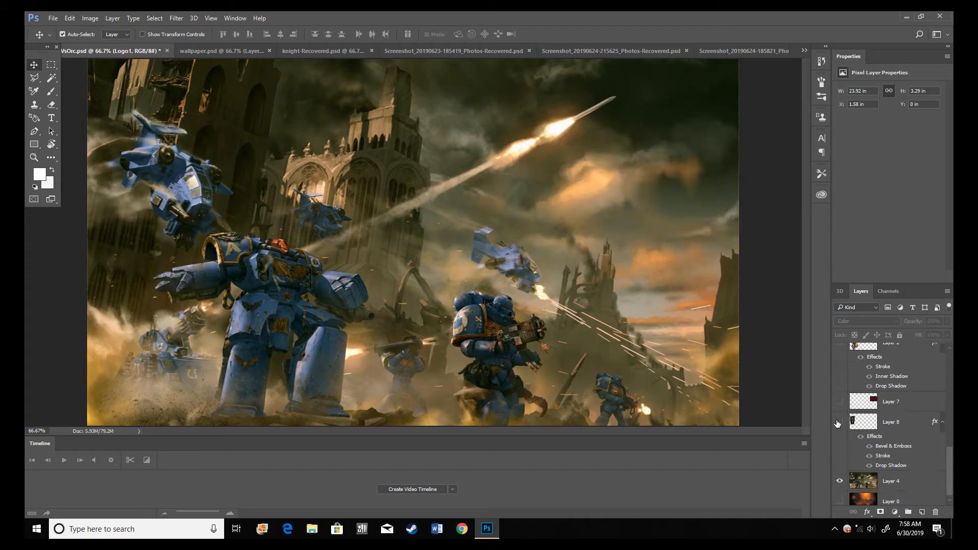
pyautogui.click(210, 51)
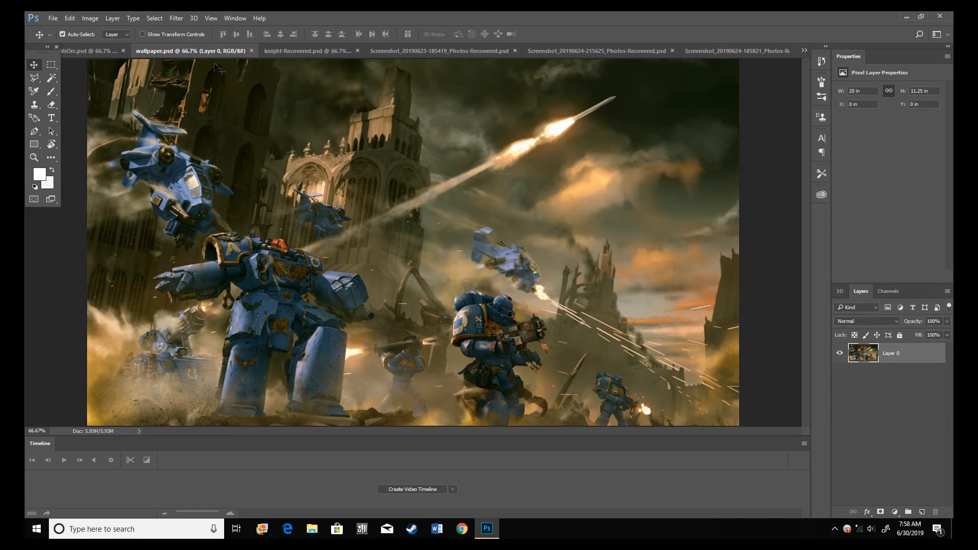
pyautogui.click(106, 54)
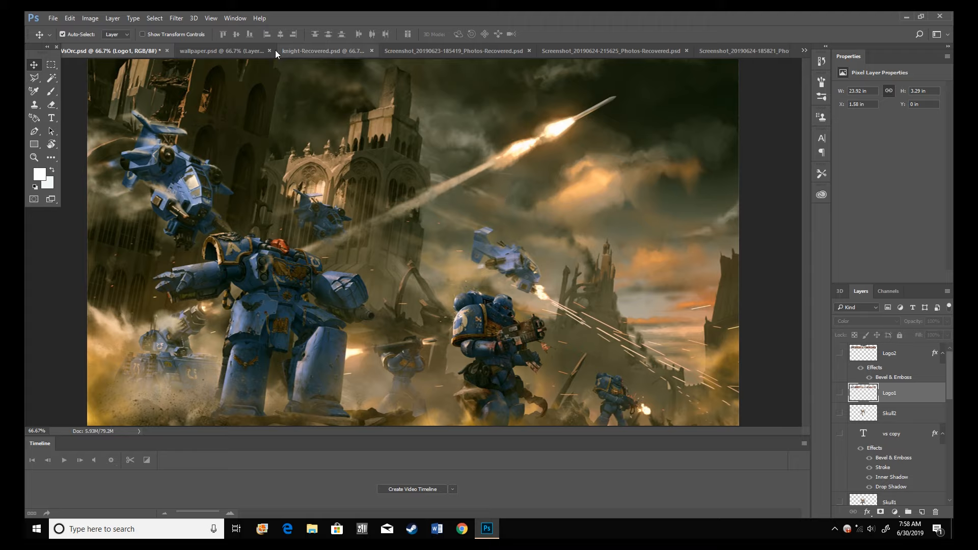
# Try deleting the white background around the knight on Layer 1 of knight-Recovered.psd with the Magic Wand, and undo the deletion.
pyautogui.click(317, 51)
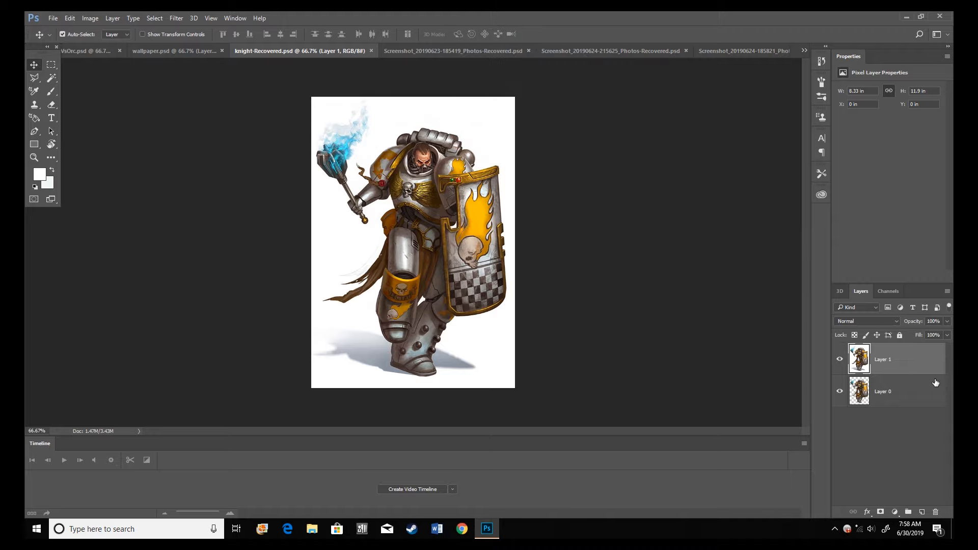
pyautogui.click(58, 83)
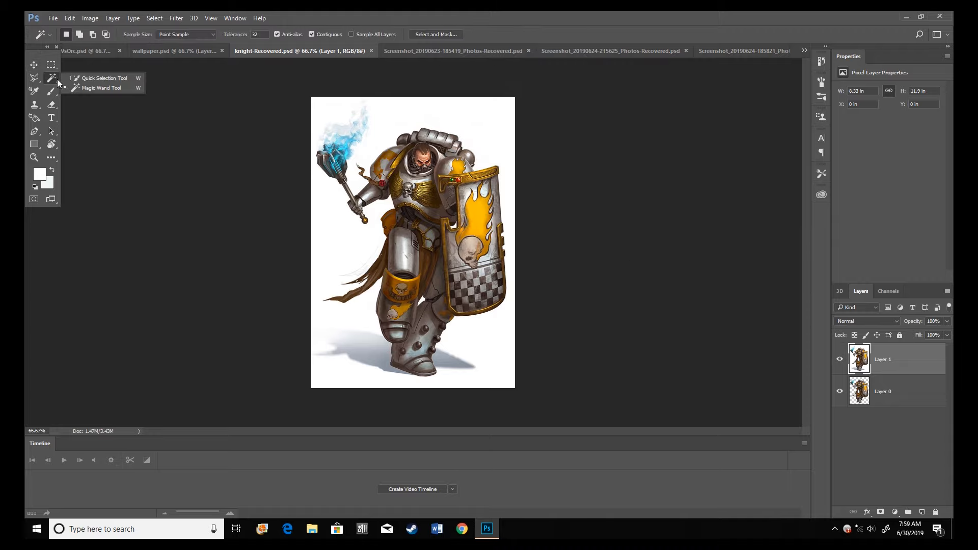
pyautogui.click(494, 139)
pyautogui.click(500, 140)
pyautogui.press('Delete')
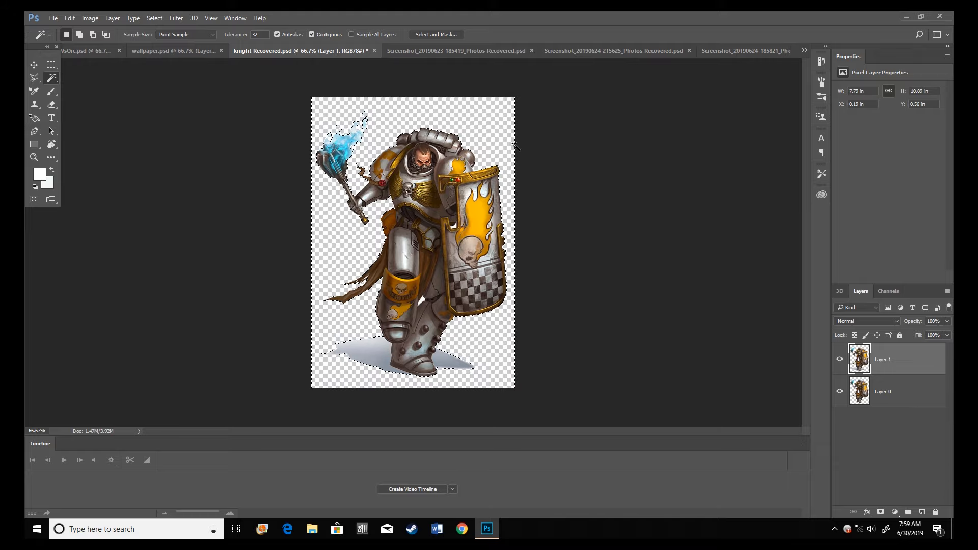
pyautogui.hotkey('ctrl', 'z')
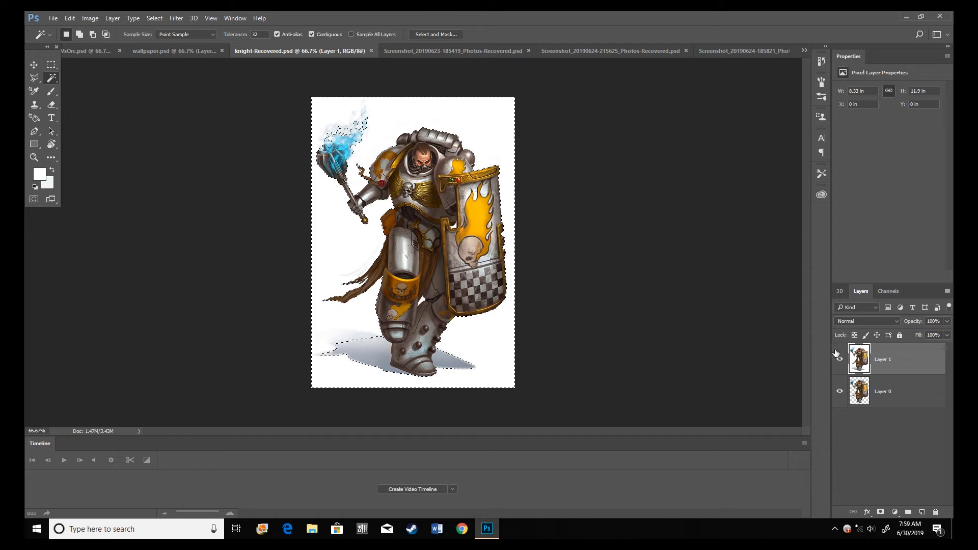
# Hide Layer 1 of the knight document, select the entire canvas and try to copy it.
pyautogui.click(840, 359)
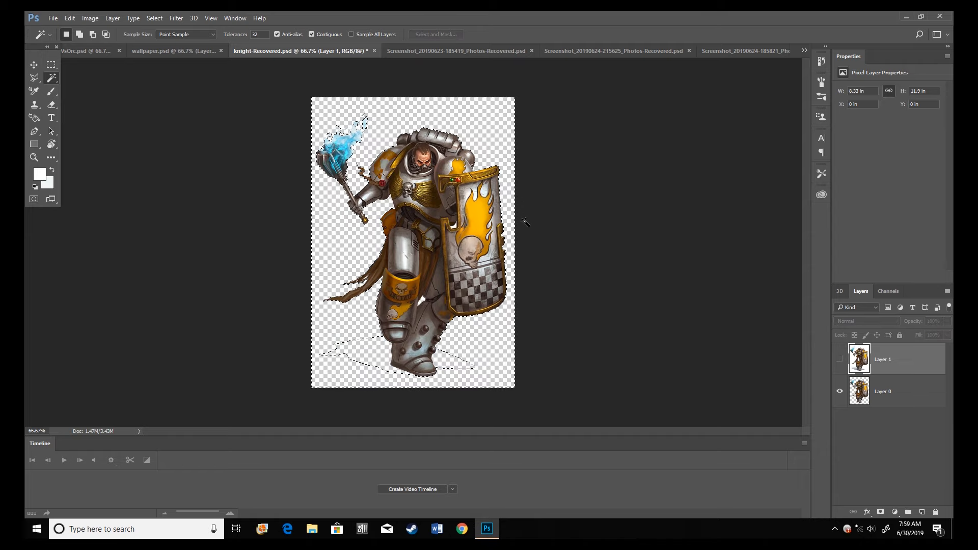
pyautogui.press('ctrl')
pyautogui.hotkey('ctrl', 'a')
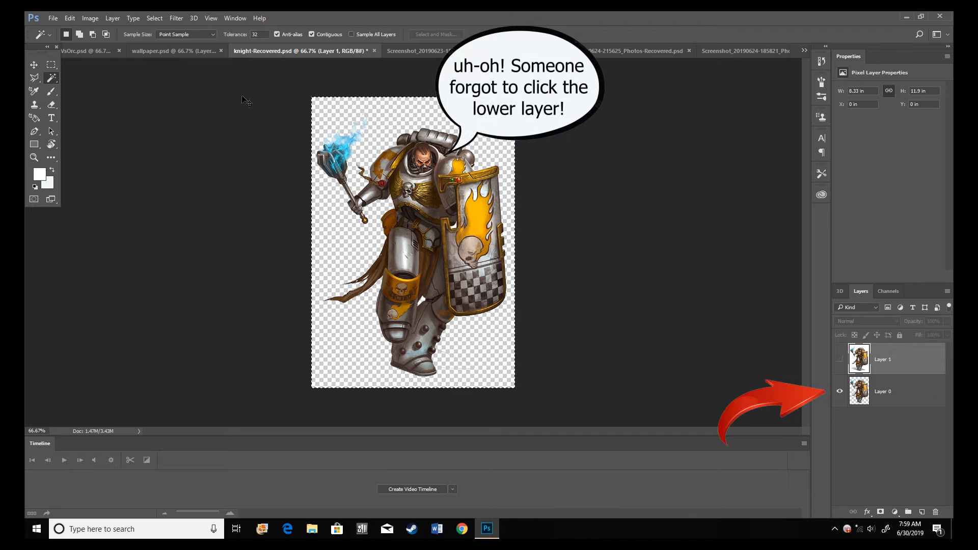
pyautogui.press('ctrl')
pyautogui.hotkey('ctrl', 'c')
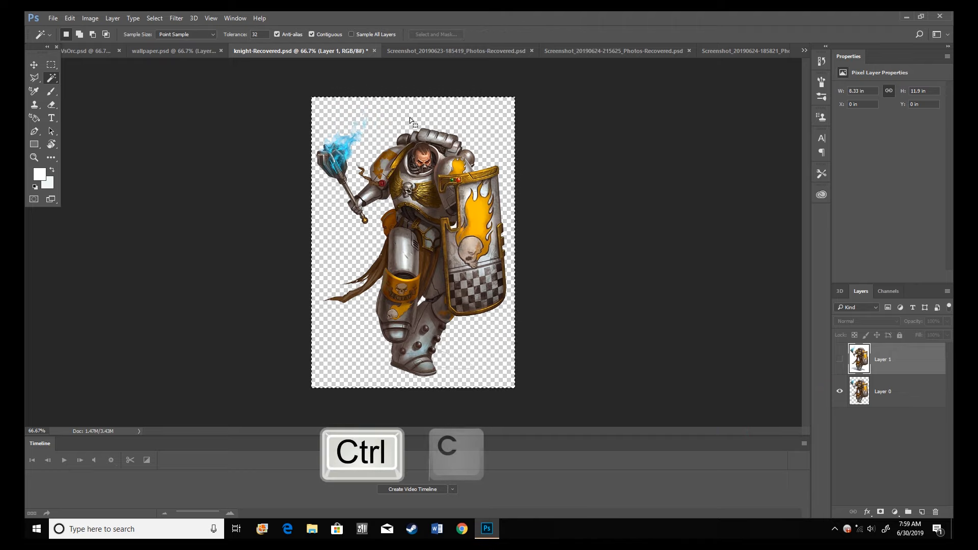
# Try to paste the copied knight into MaceShieldVsOrc.psd and wallpaper.psd, clearing the stray Magic Wand selection in the sky.
pyautogui.click(83, 51)
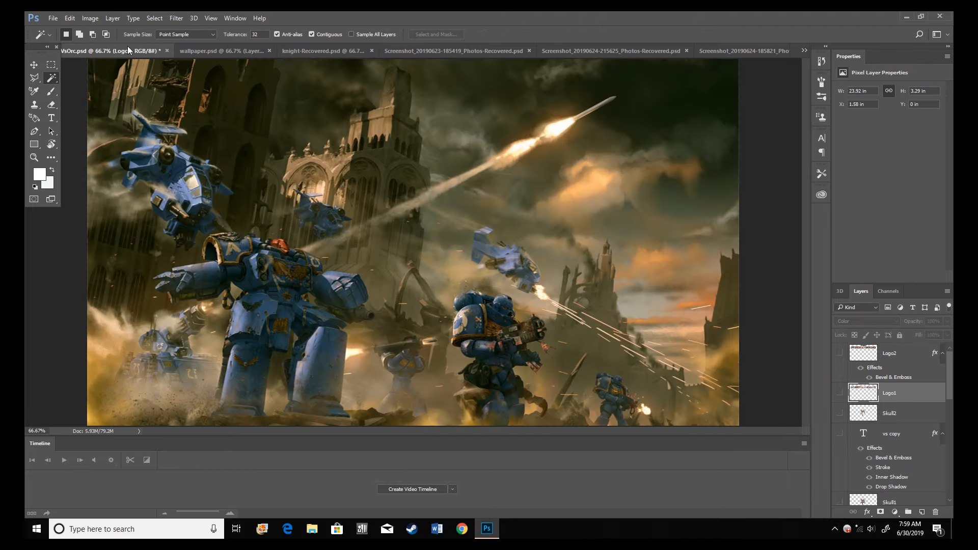
pyautogui.hotkey('ctrl', 'v')
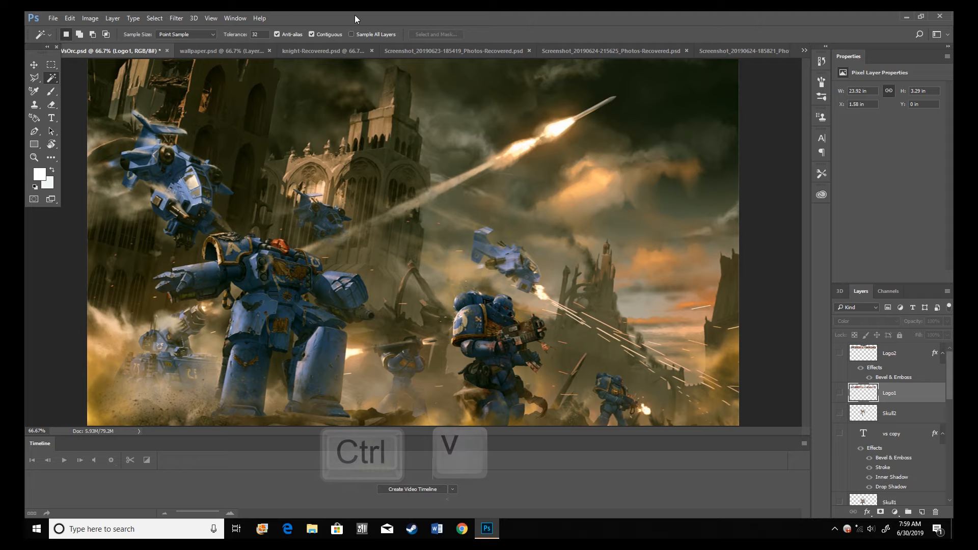
pyautogui.click(251, 51)
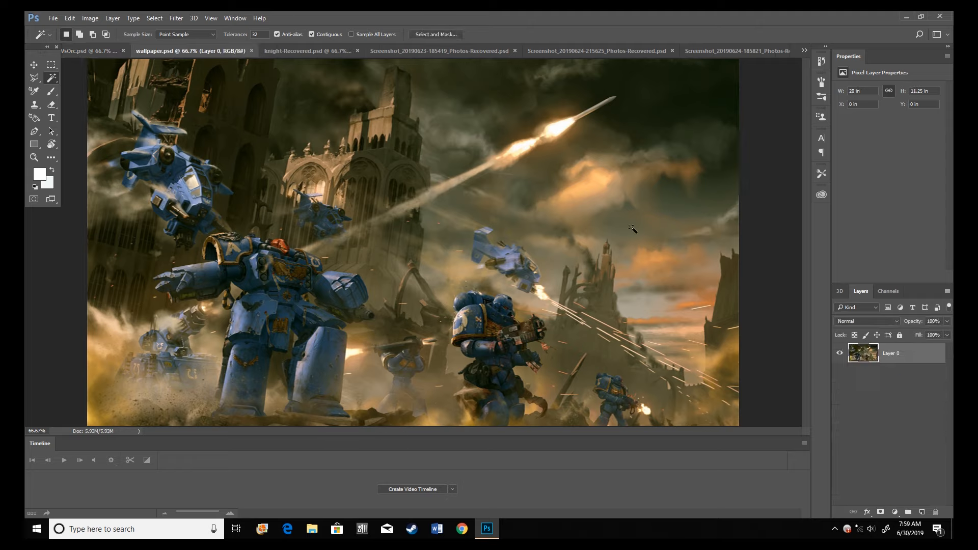
pyautogui.click(630, 237)
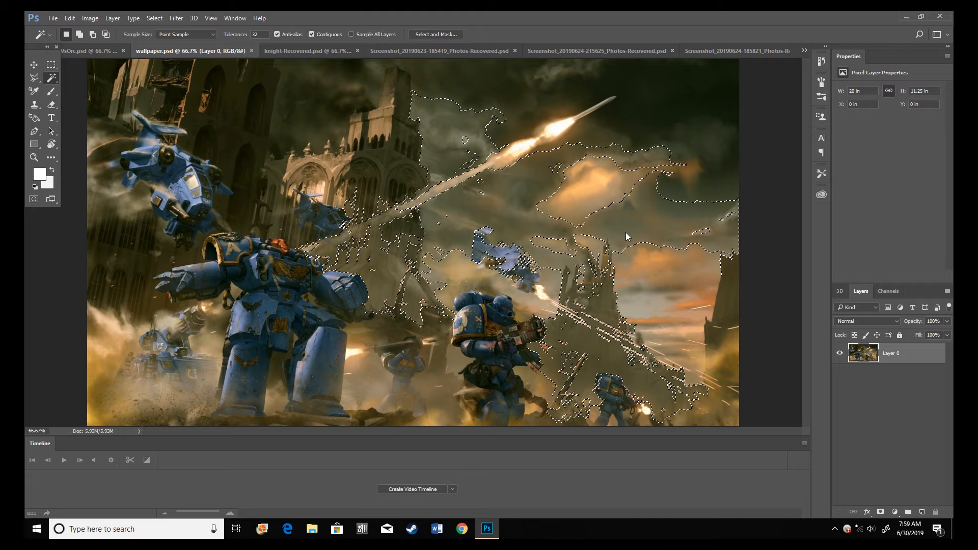
pyautogui.click(34, 65)
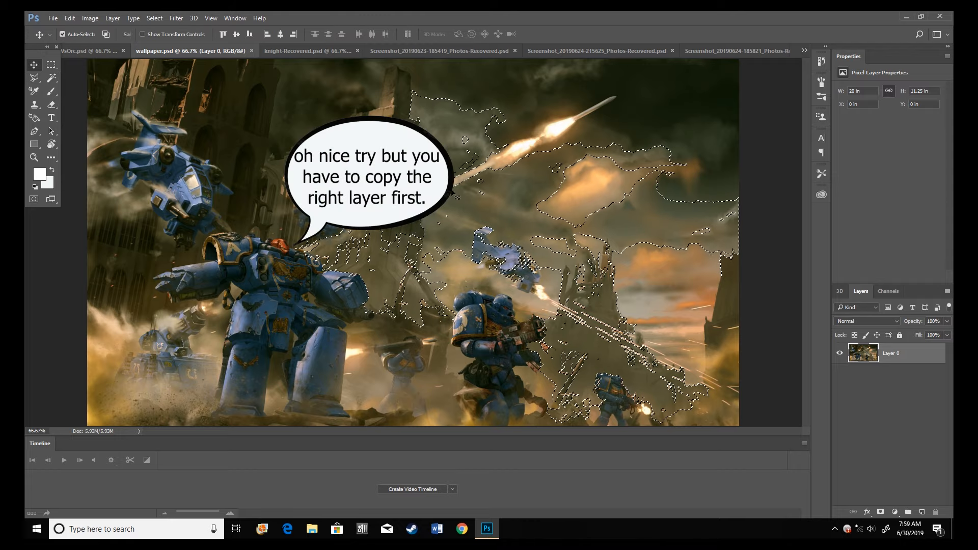
pyautogui.hotkey('ctrl', 'd')
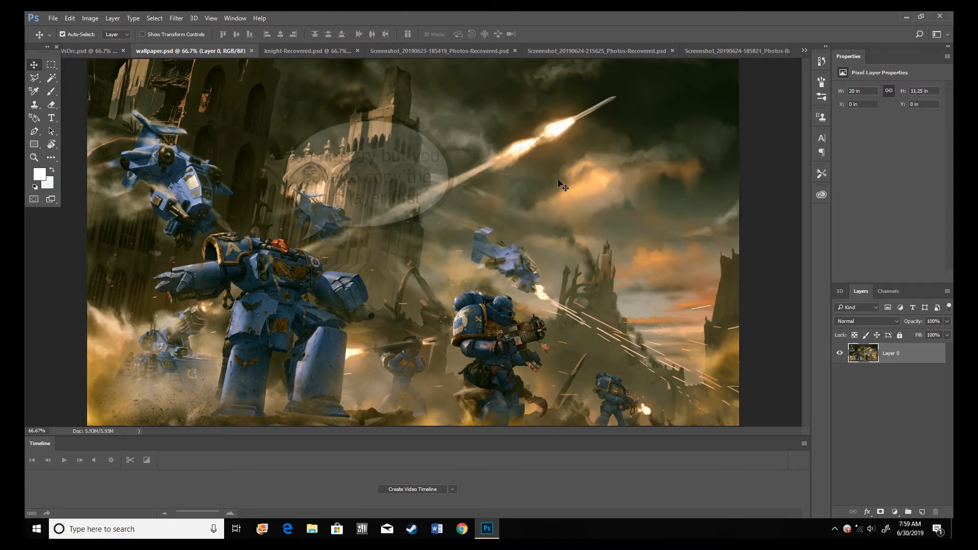
pyautogui.press('ctrl')
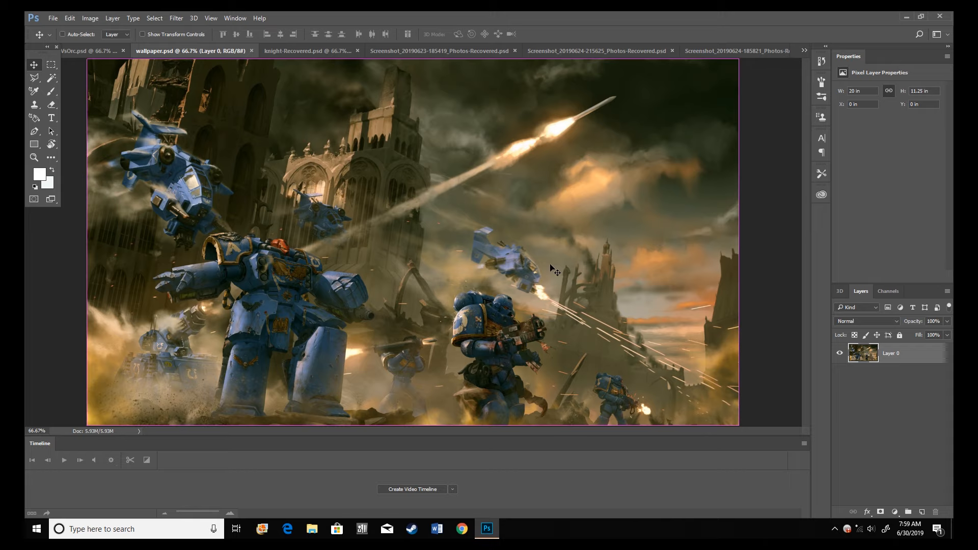
# Copy the cut-out knight from Layer 0 of knight-Recovered.psd and paste it into wallpaper.psd.
pyautogui.click(292, 50)
pyautogui.click(456, 219)
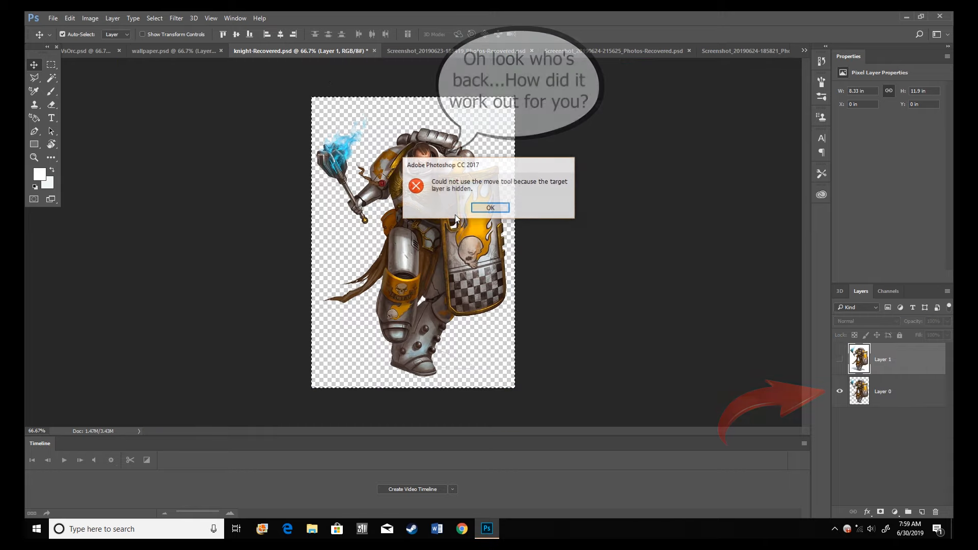
pyautogui.click(490, 207)
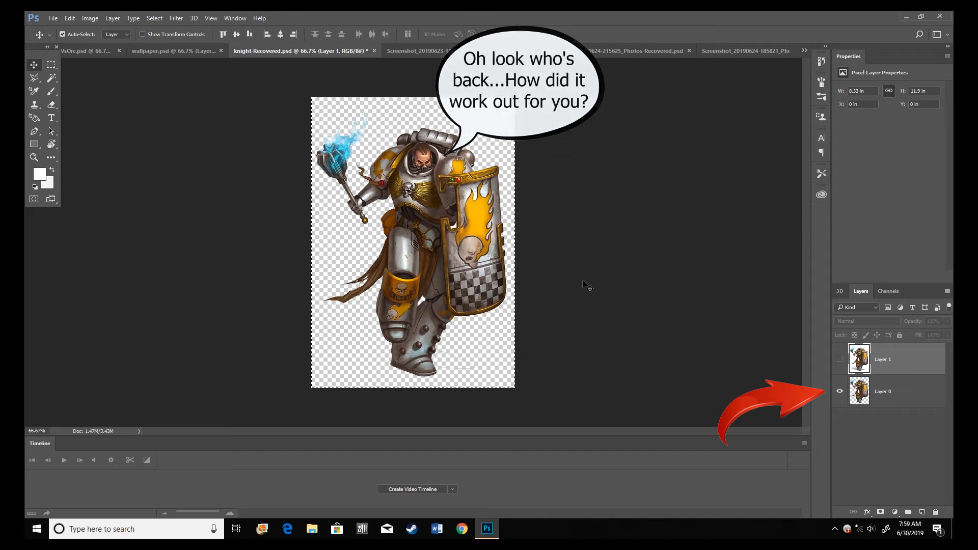
pyautogui.click(889, 392)
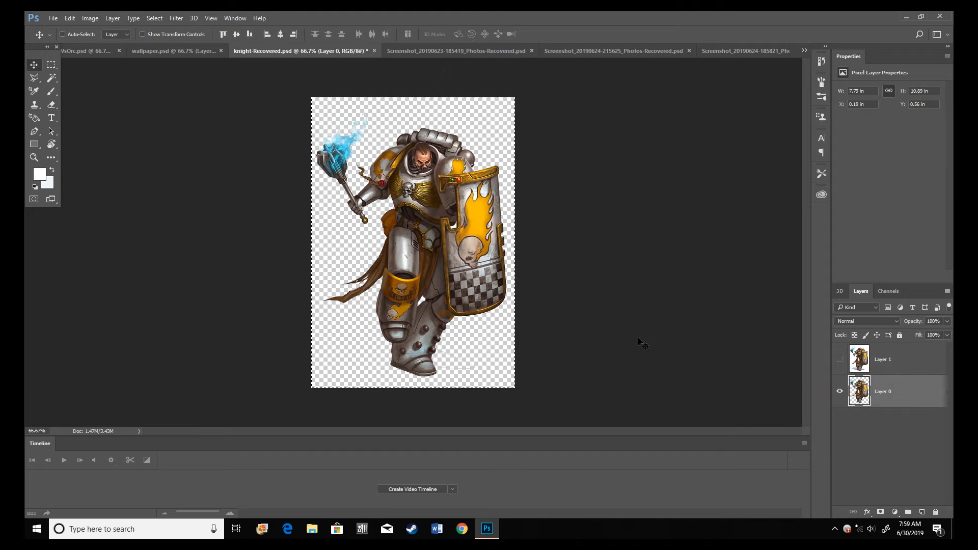
pyautogui.click(171, 51)
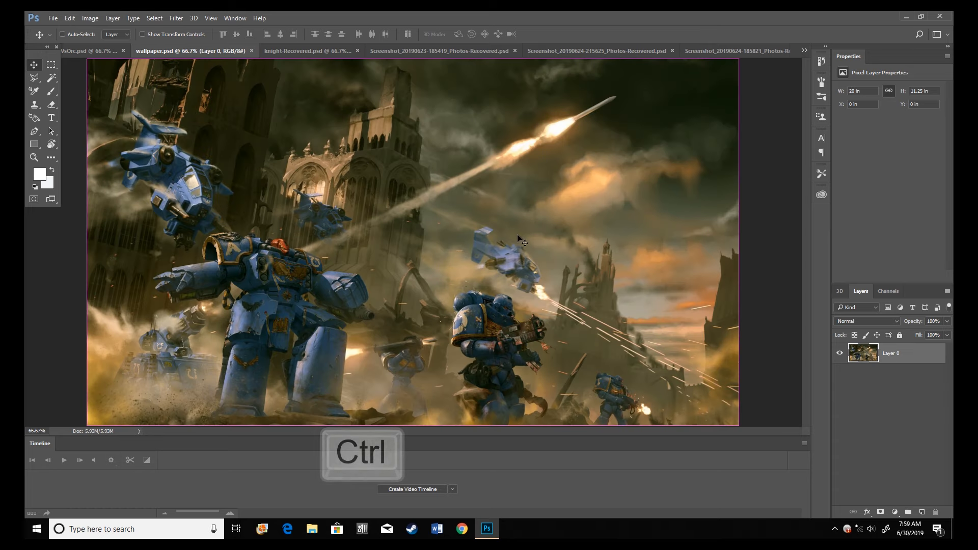
pyautogui.hotkey('ctrl', 'v')
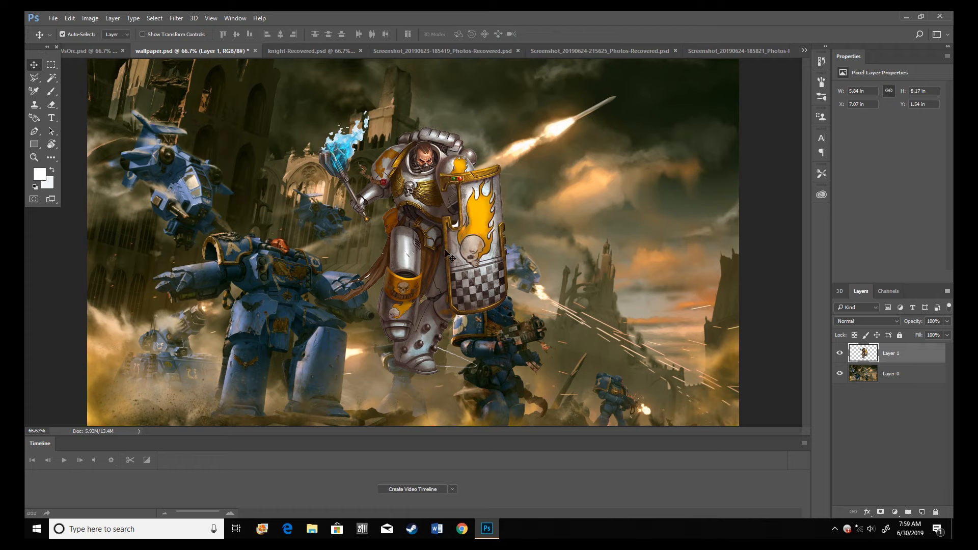
# Move the pasted knight to the lower-left corner of the wallpaper and erase the leftover shadow outline beside its foot.
pyautogui.press('v')
pyautogui.moveTo(448, 222); pyautogui.dragTo(216, 261)
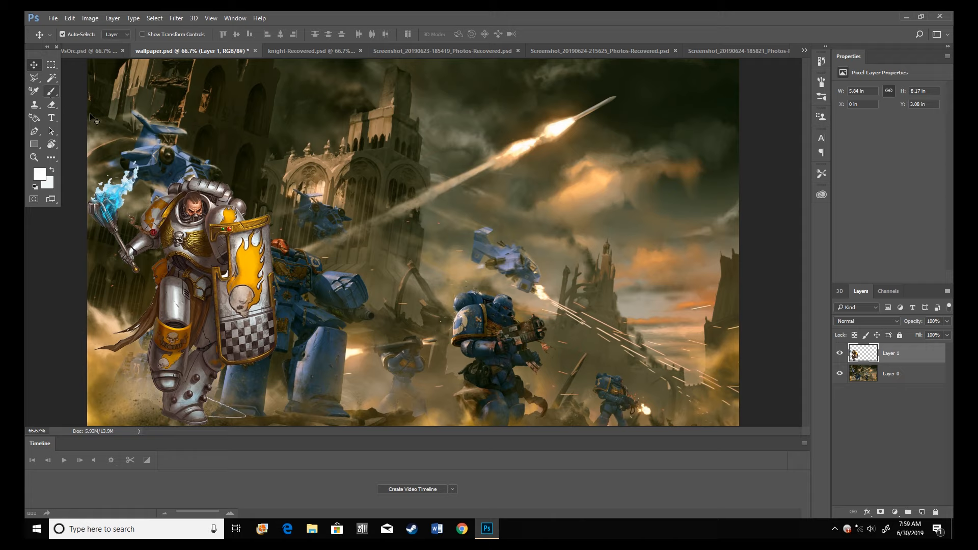
pyautogui.press('e')
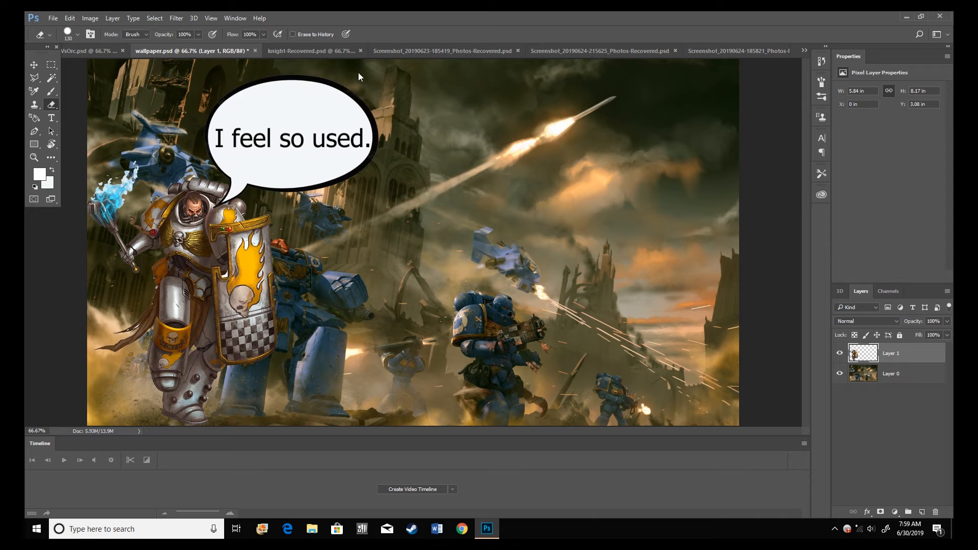
# Switch to MaceShieldVsOrc.psd, make the knight's Layer 2 visible and select that layer.
pyautogui.click(295, 51)
pyautogui.click(428, 51)
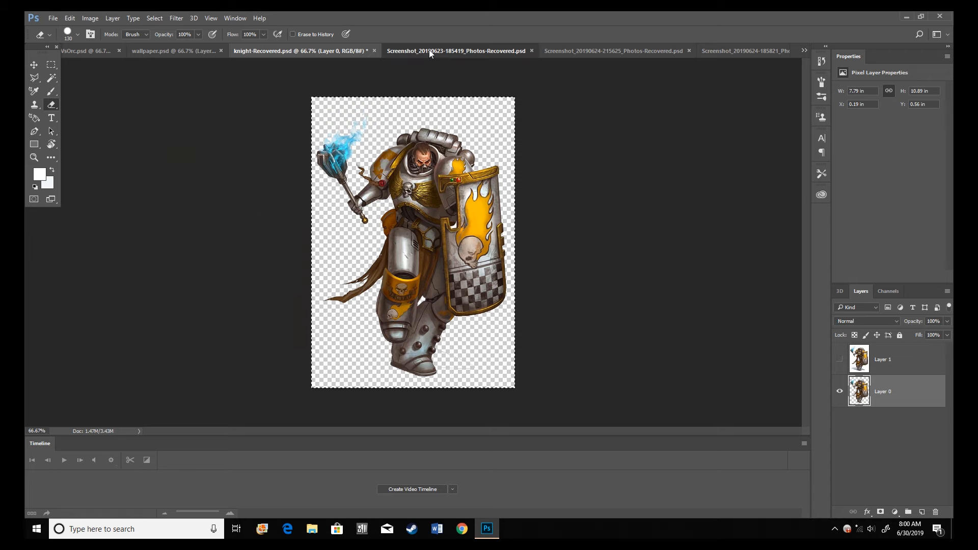
pyautogui.click(71, 55)
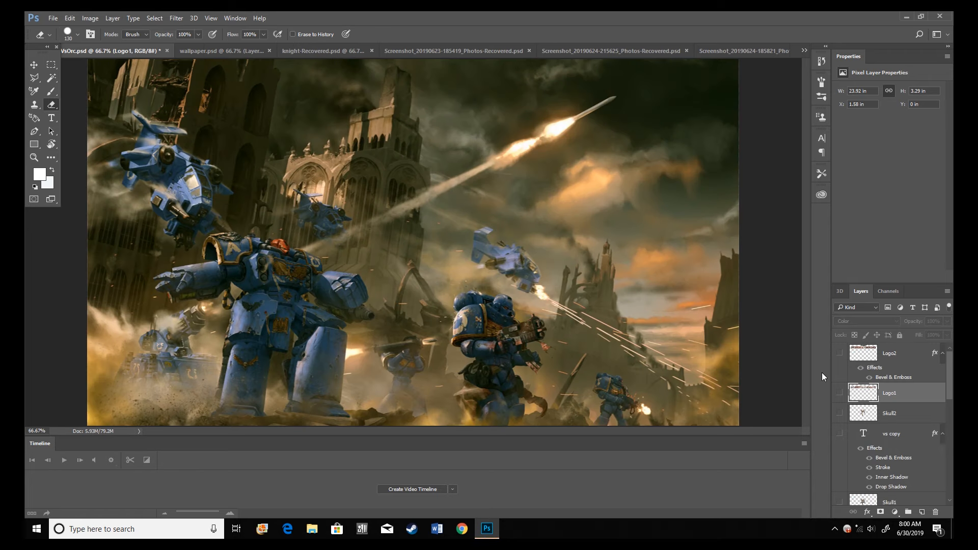
pyautogui.scroll(-5, 902, 429)
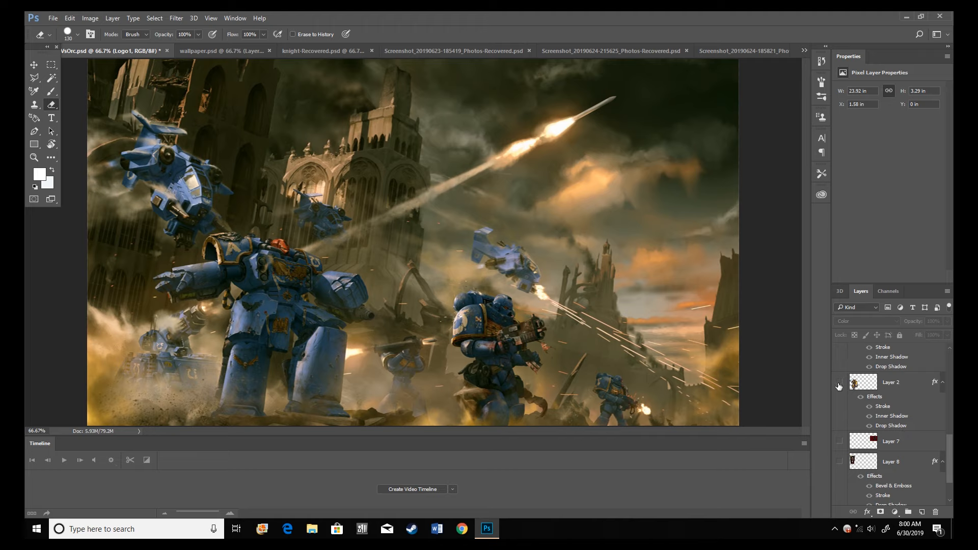
pyautogui.click(839, 383)
pyautogui.click(905, 383)
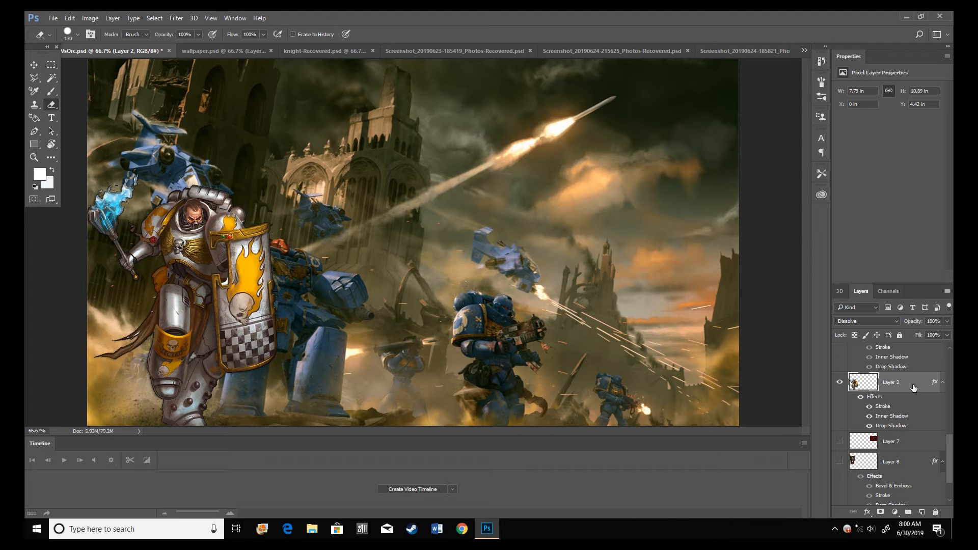
# Inspect the layer style of the knight's Layer 2, toggling Stroke and Drop Shadow off and on before closing the settings.
pyautogui.doubleClick(913, 387)
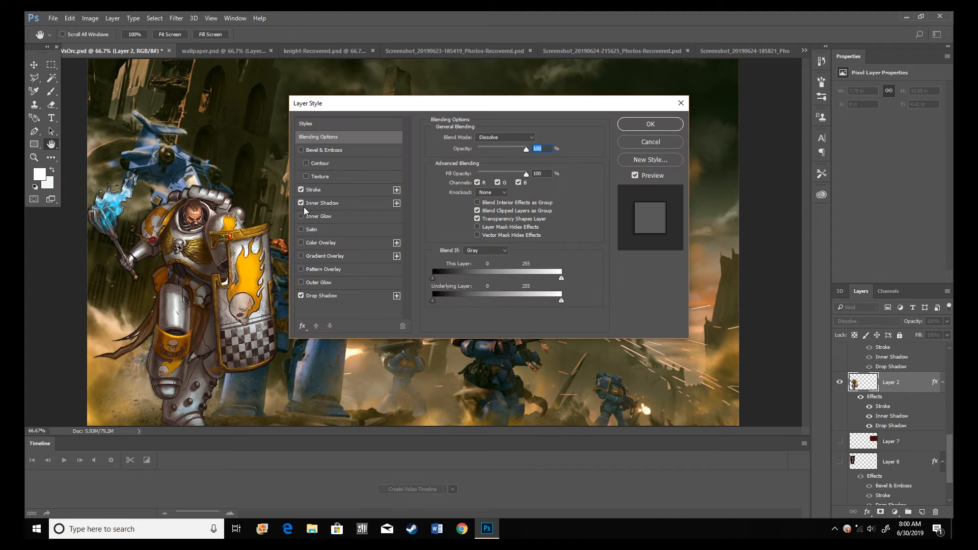
pyautogui.click(301, 190)
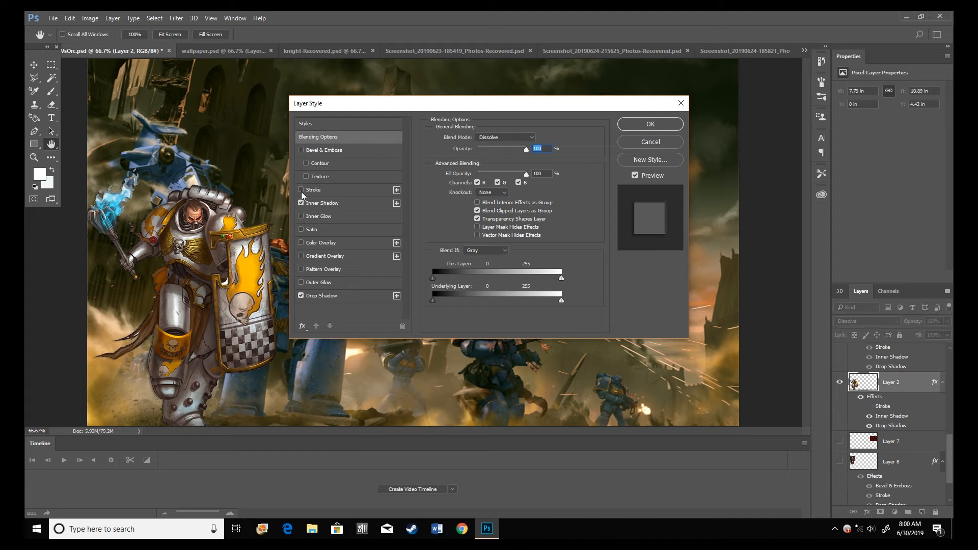
pyautogui.click(301, 190)
pyautogui.click(301, 294)
pyautogui.click(301, 293)
pyautogui.click(681, 103)
# Select the ork's Layer 1 in MaceShieldVsOrc.psd and make it visible.
pyautogui.scroll(3, 885, 403)
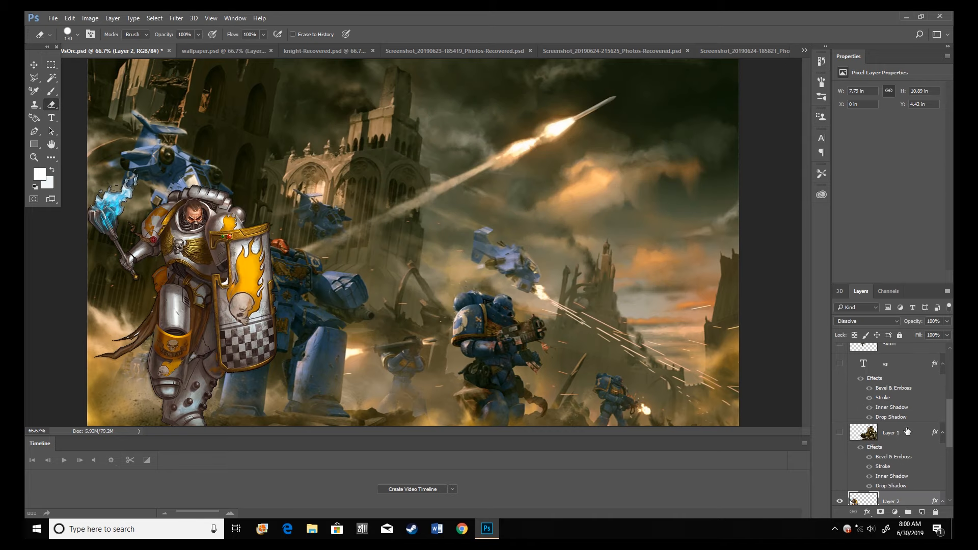
pyautogui.click(907, 430)
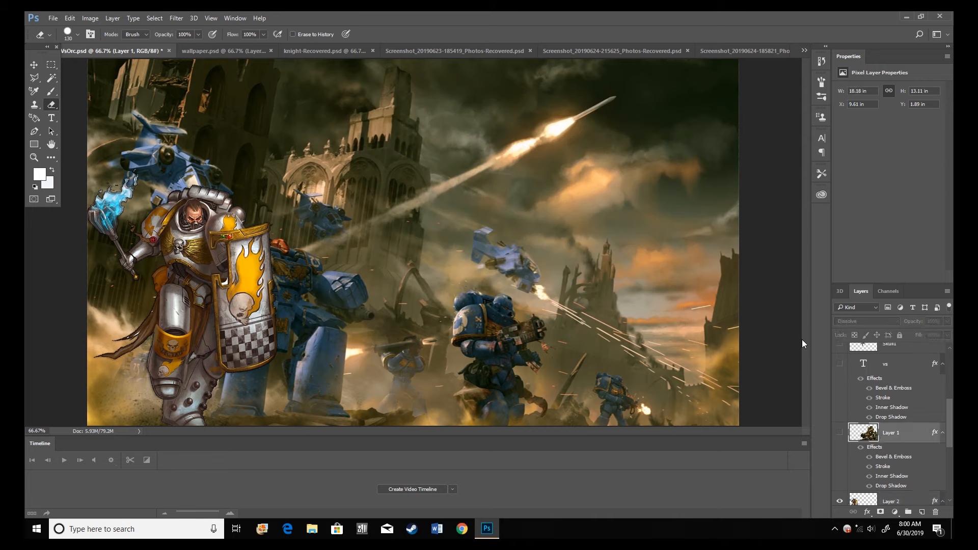
pyautogui.click(840, 433)
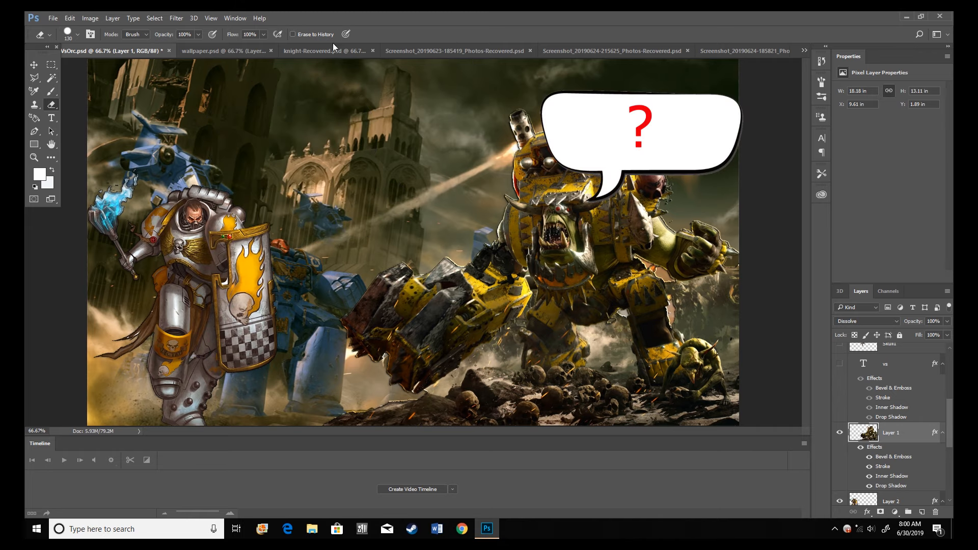
pyautogui.click(399, 49)
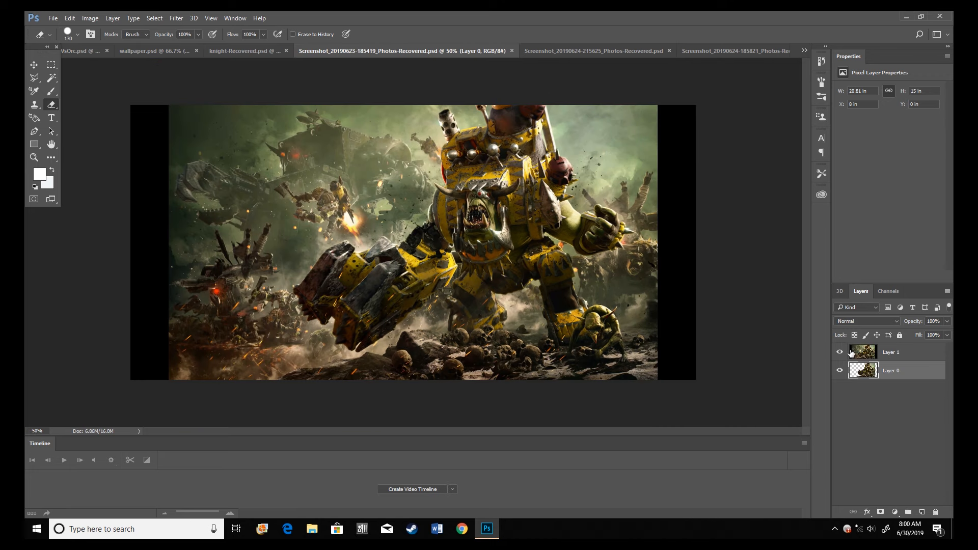
pyautogui.click(42, 81)
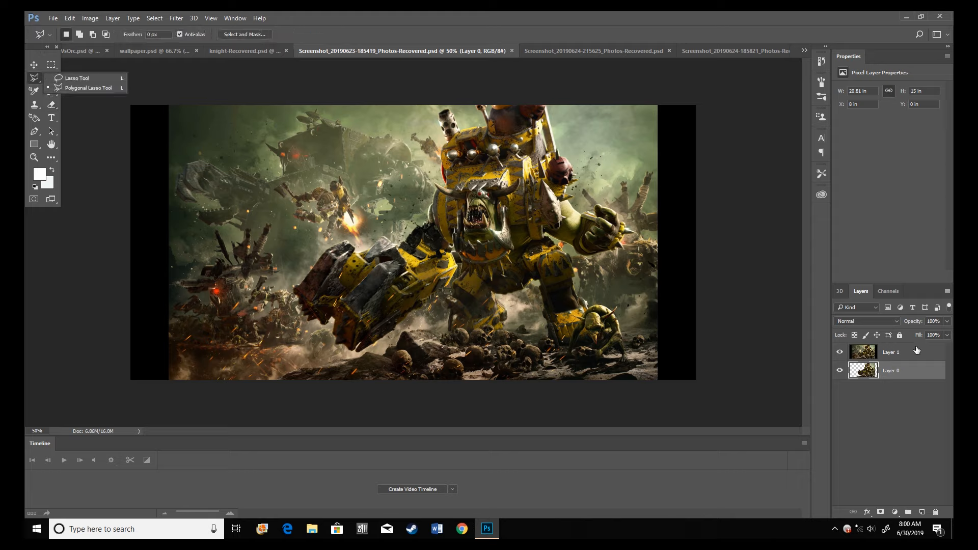
pyautogui.click(917, 350)
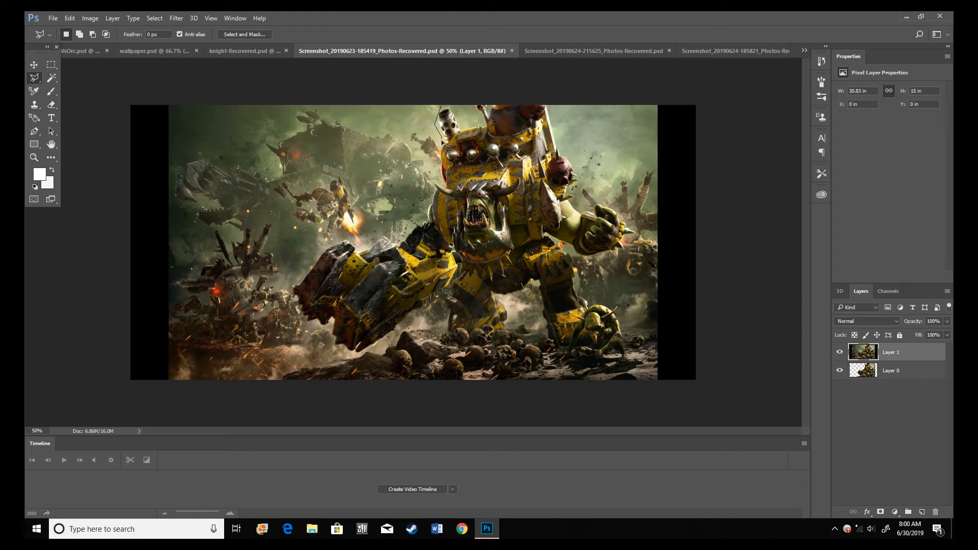
pyautogui.moveTo(434, 190)
pyautogui.mouseDown()
pyautogui.moveTo(398, 237)
pyautogui.moveTo(365, 252)
pyautogui.moveTo(308, 232)
pyautogui.moveTo(284, 343)
pyautogui.moveTo(194, 368)
pyautogui.moveTo(162, 357)
pyautogui.moveTo(95, 287)
pyautogui.moveTo(135, 137)
pyautogui.moveTo(194, 101)
pyautogui.moveTo(449, 110)
pyautogui.mouseUp()
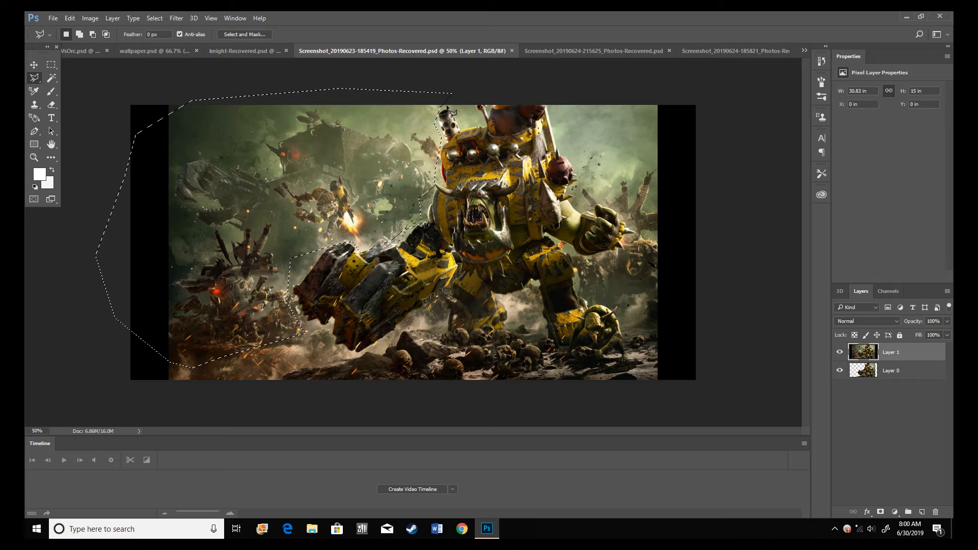
pyautogui.press('Delete')
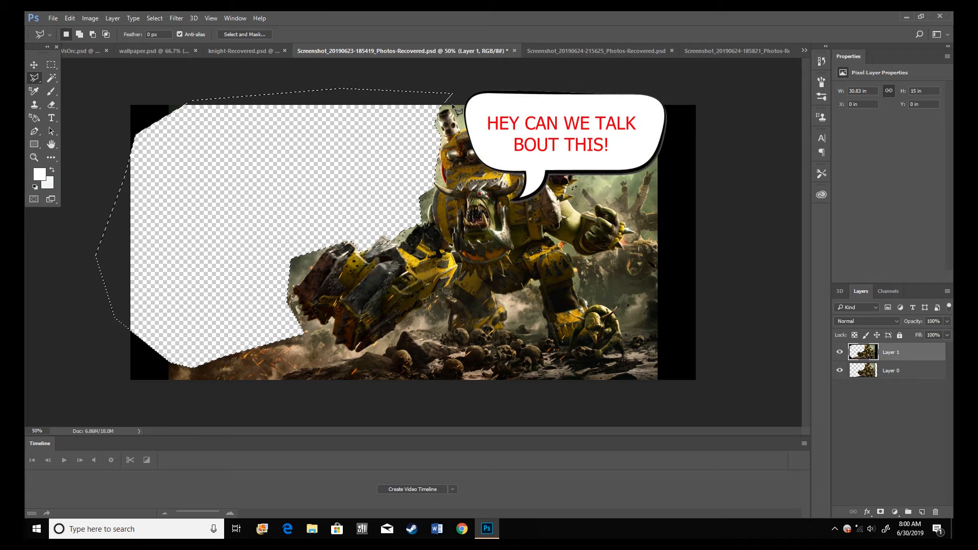
pyautogui.hotkey('ctrl', 'z')
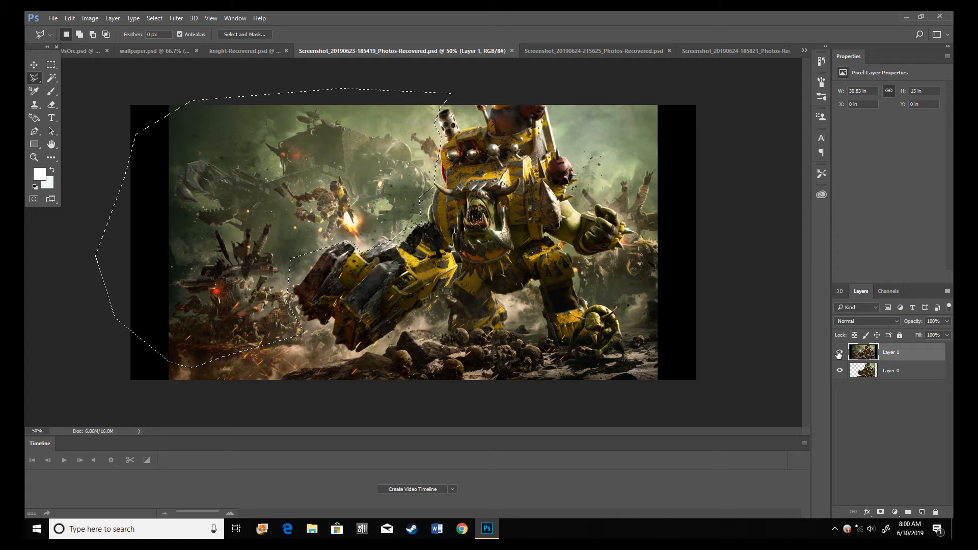
# Hide Layer 1 of the ork screenshot, clear the lasso selection and compare the cut-out with MaceShieldVsOrc.psd.
pyautogui.click(839, 352)
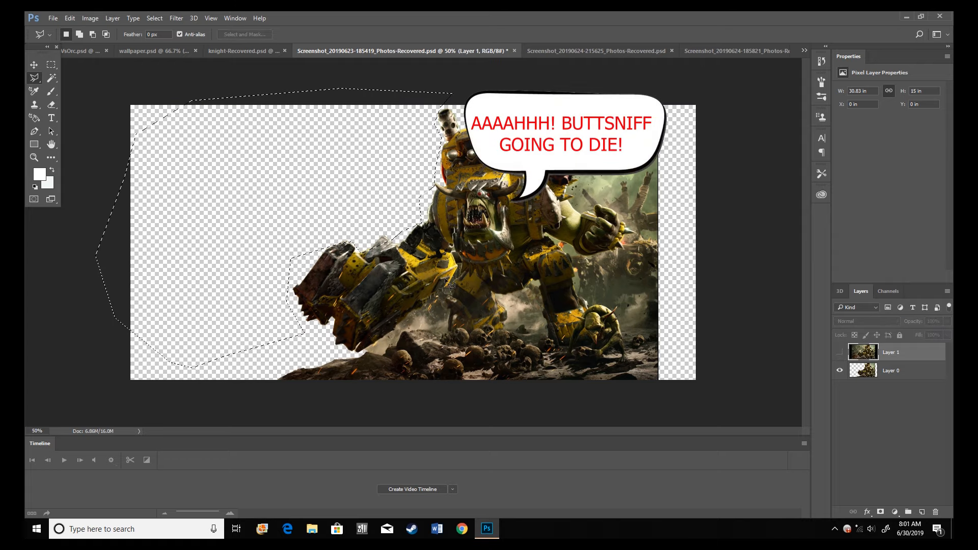
pyautogui.hotkey('ctrl', 'd')
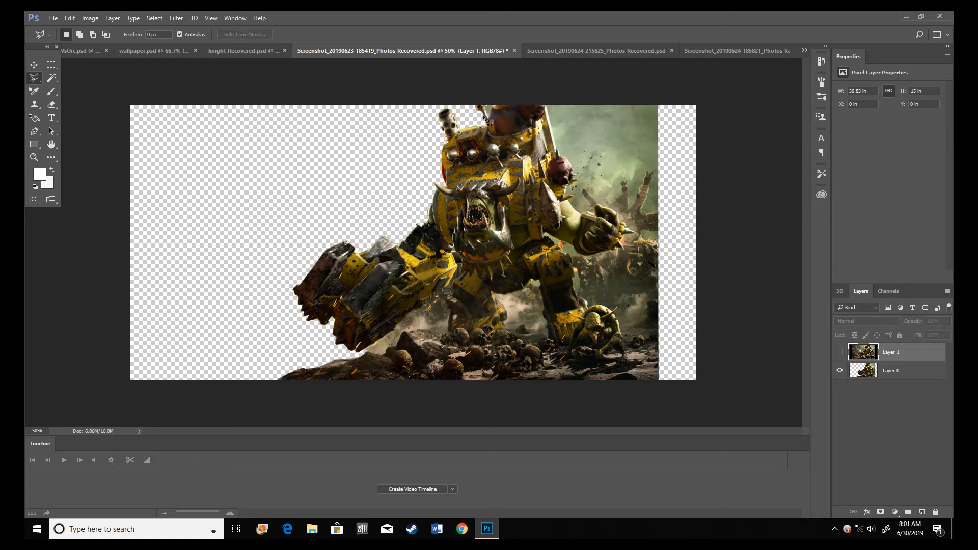
pyautogui.click(69, 51)
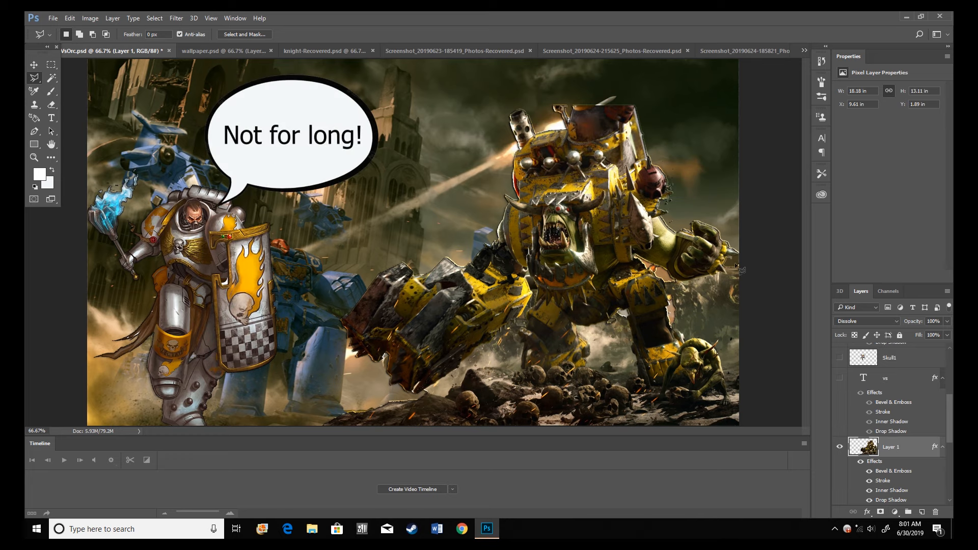
pyautogui.click(455, 51)
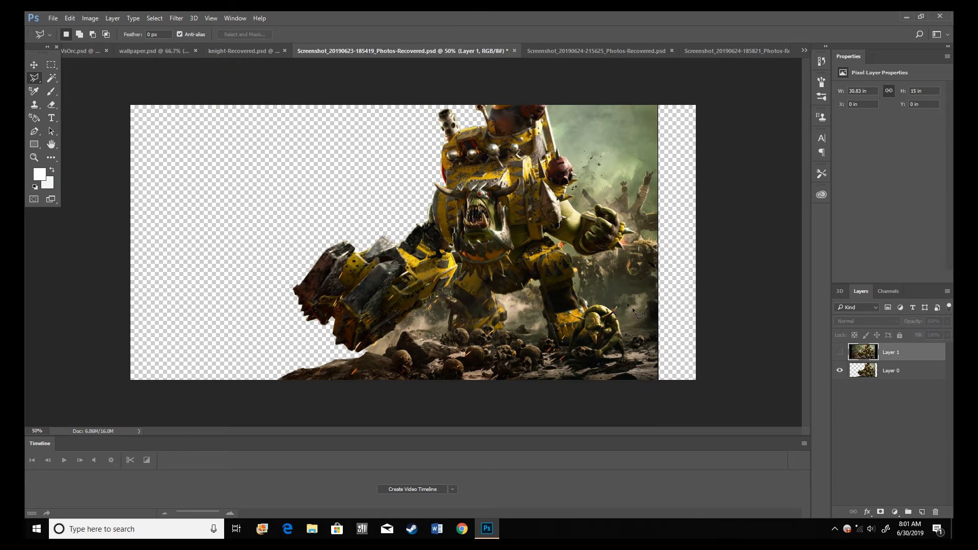
# Copy the entire cut-out ork from Layer 0 of the screenshot document and paste it into wallpaper.psd.
pyautogui.click(889, 377)
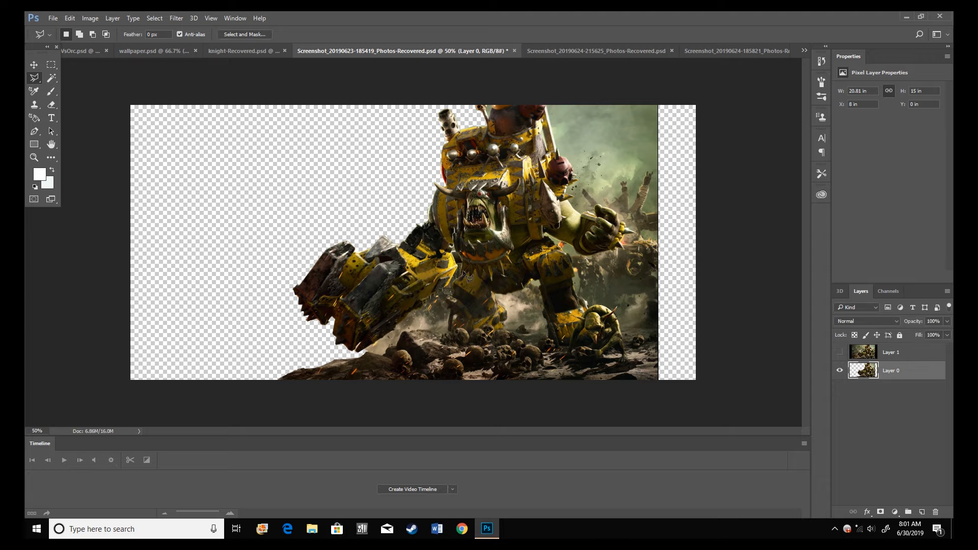
pyautogui.hotkey('ctrl', 'a')
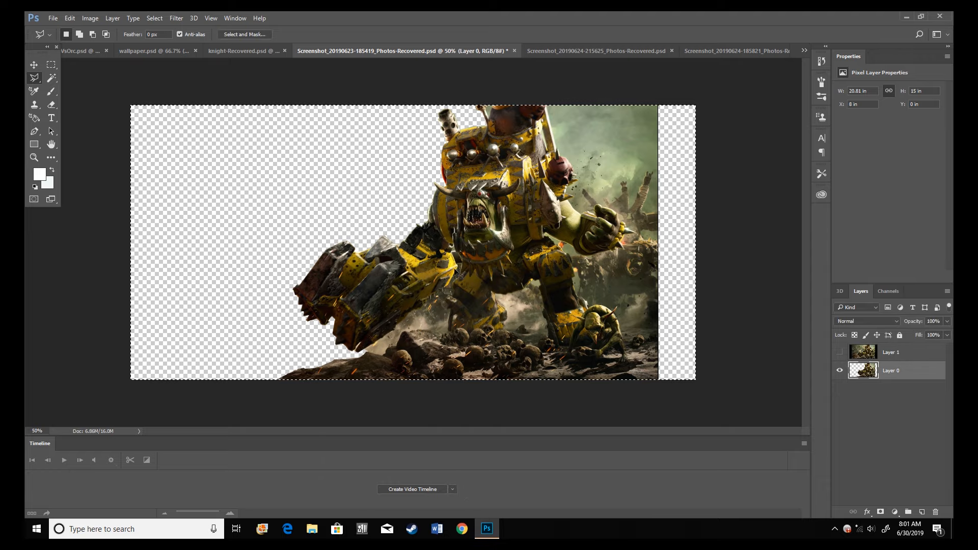
pyautogui.hotkey('ctrl', 'c')
pyautogui.click(147, 51)
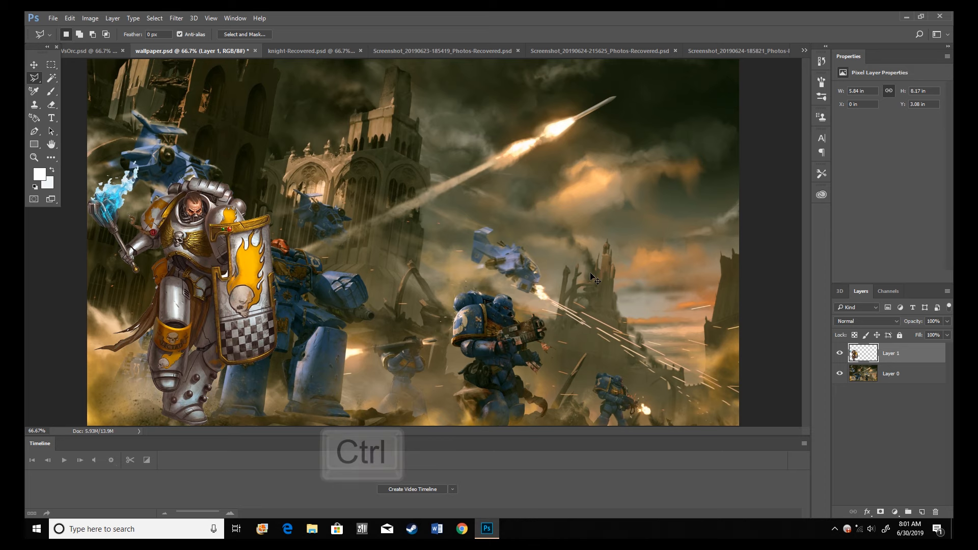
pyautogui.hotkey('ctrl', 'v')
# Clear the stray Magic Wand selection, scale the pasted ork to about 78.4% and fit it into the wallpaper's lower-right corner.
pyautogui.press('w')
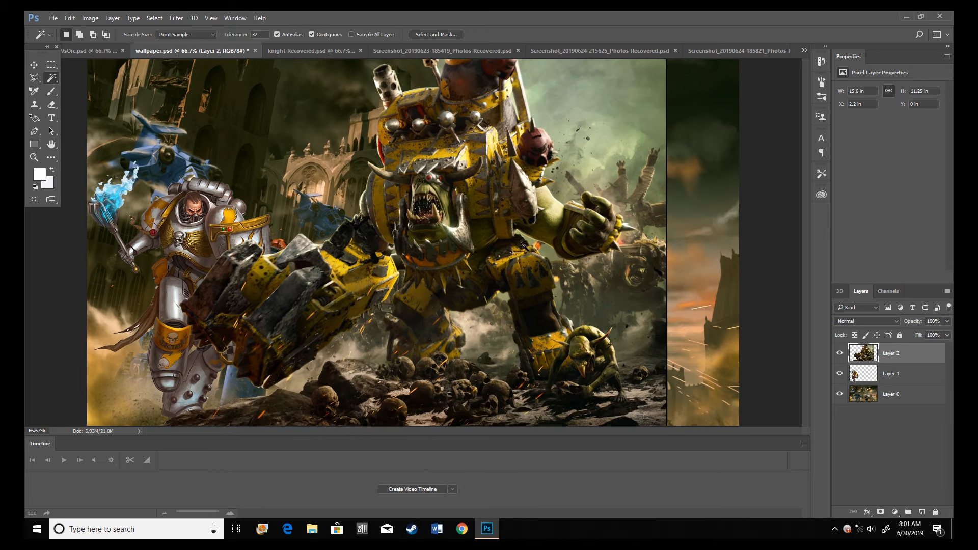
pyautogui.click(526, 251)
pyautogui.press('ctrl')
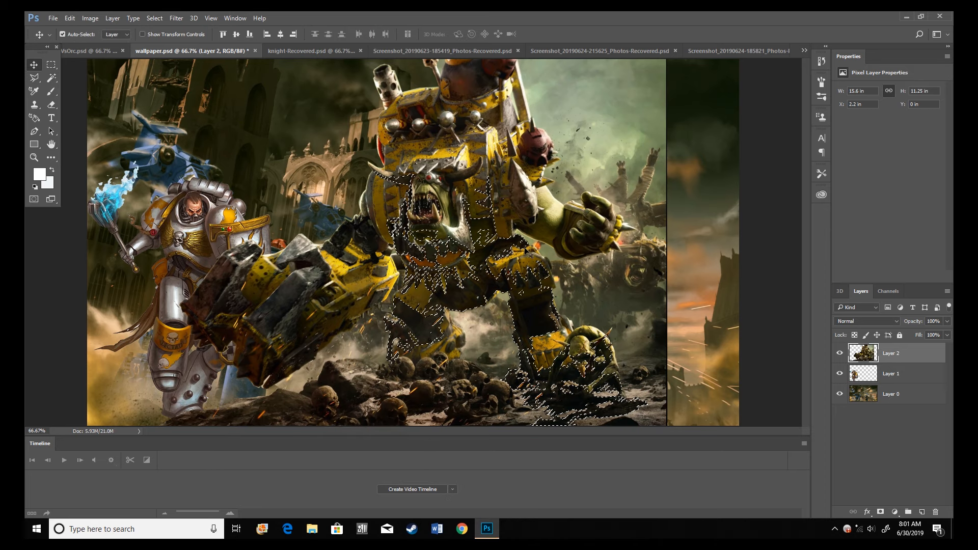
pyautogui.hotkey('ctrl', 'd')
pyautogui.moveTo(512, 218); pyautogui.dragTo(580, 233)
pyautogui.hotkey('ctrl', 't')
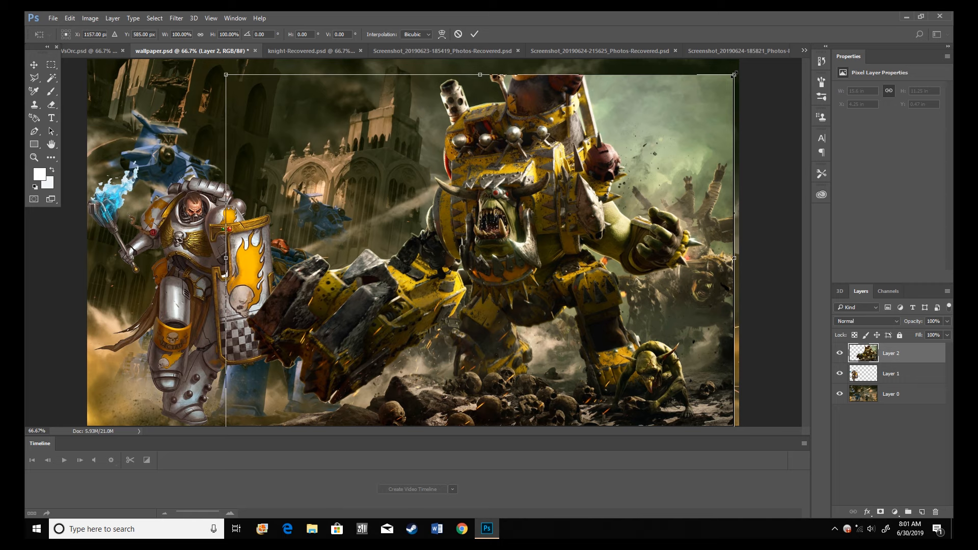
pyautogui.moveTo(734, 74); pyautogui.dragTo(624, 153)
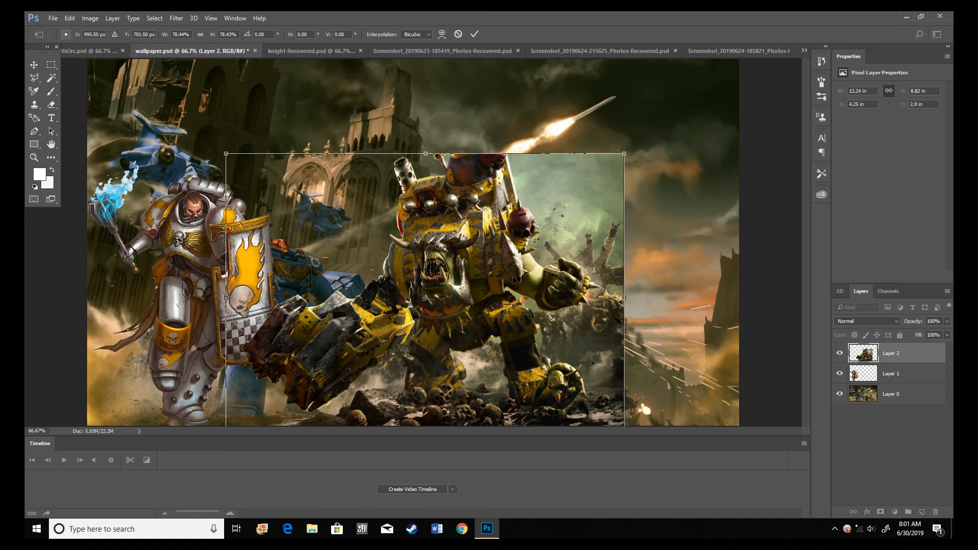
pyautogui.moveTo(514, 279); pyautogui.dragTo(565, 266)
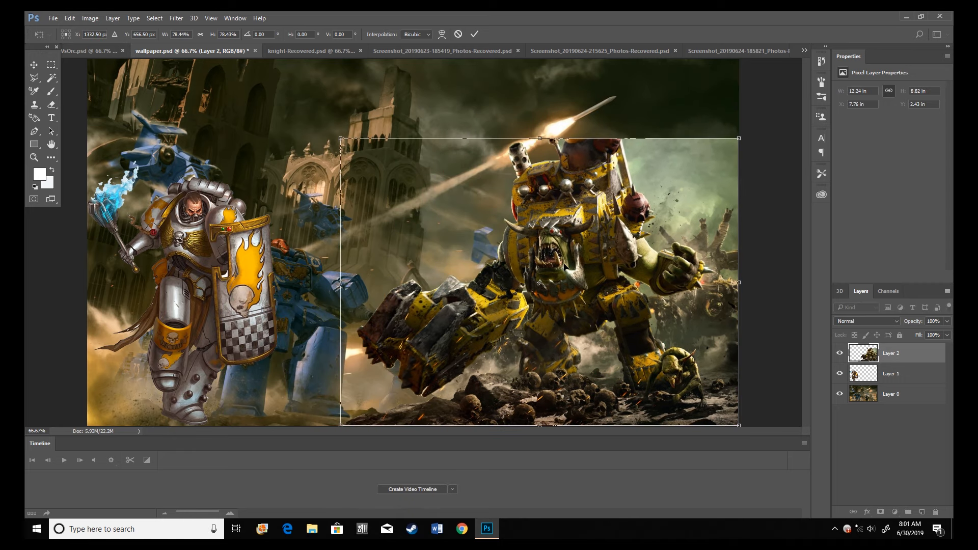
pyautogui.press('Return')
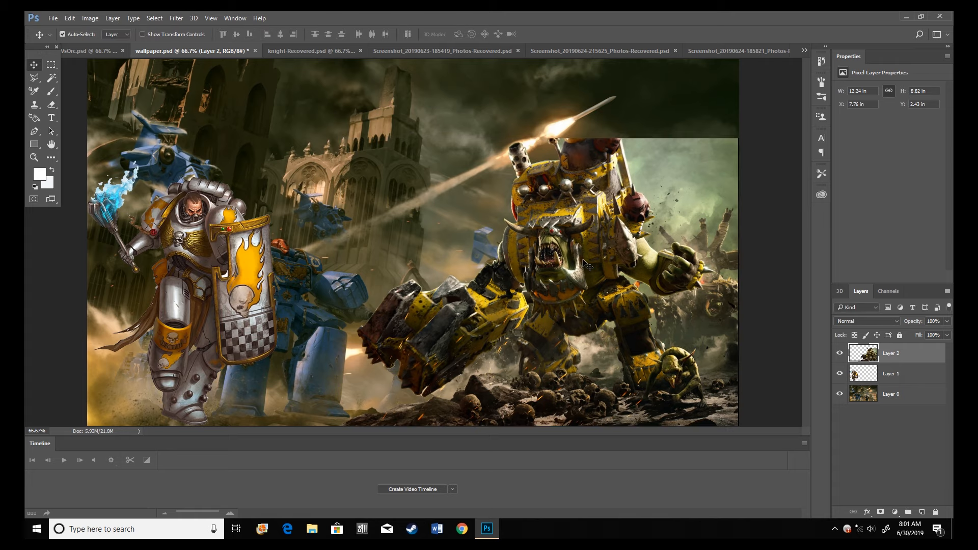
# Delete the green sky beside the ork on Layer 2 using the Magic Wand, and erase the leftover specks.
pyautogui.press('w')
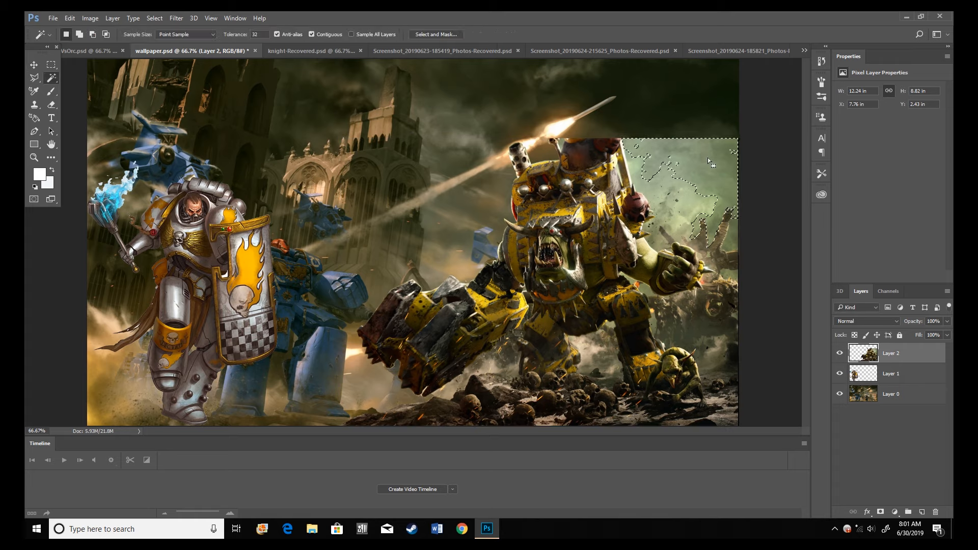
pyautogui.click(664, 173)
pyautogui.press('Delete')
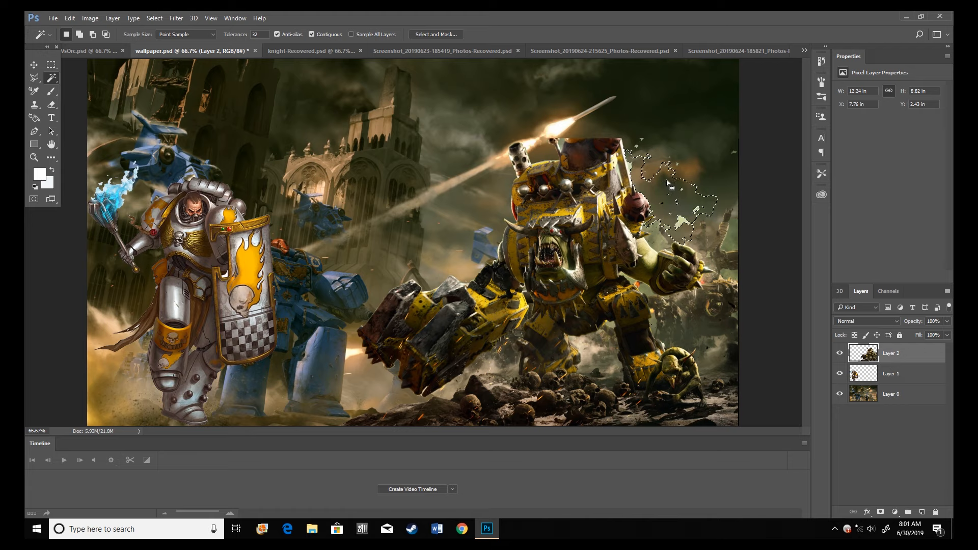
pyautogui.click(659, 241)
pyautogui.press('Delete')
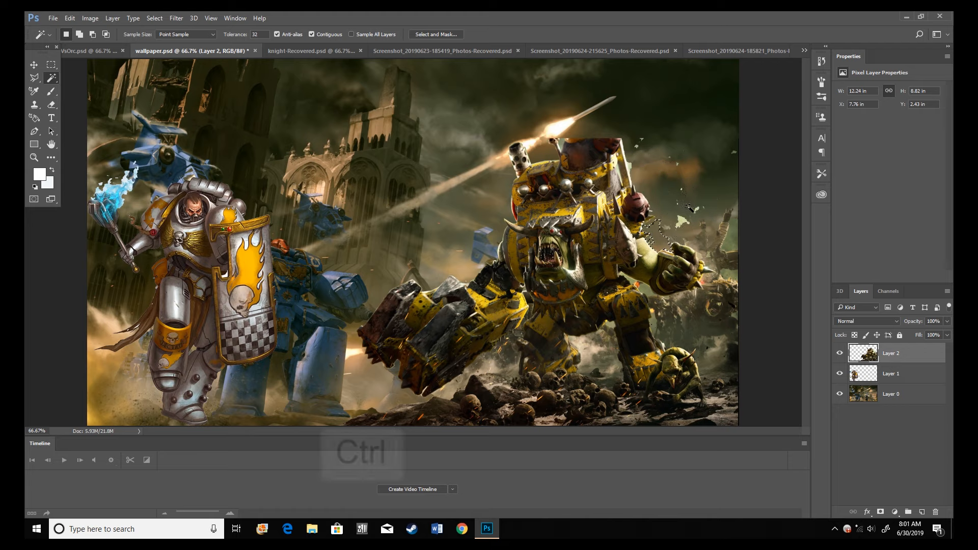
pyautogui.hotkey('ctrl', 'd')
pyautogui.press('e')
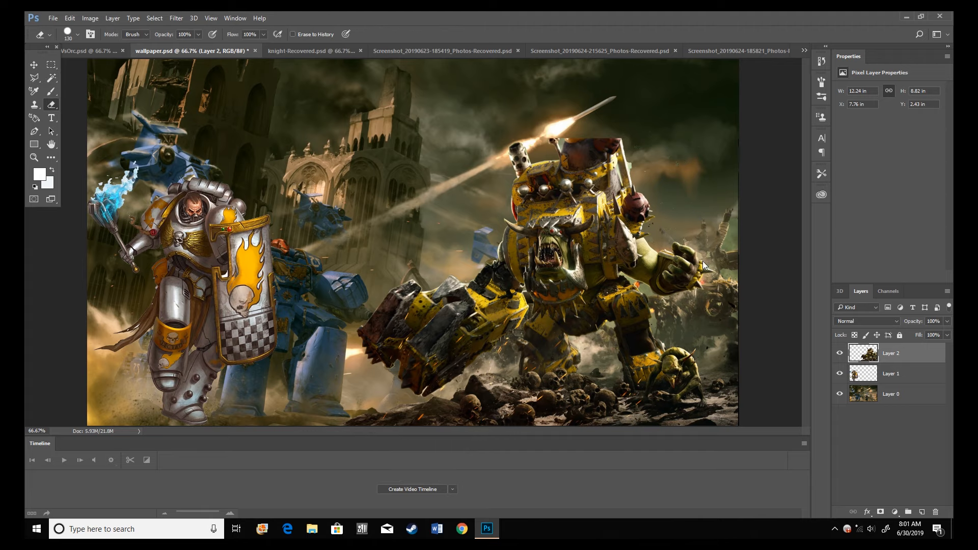
# Switch to MaceShieldVsOrc.psd, check Layer 1's blend mode and open its Layer Style settings clear of the ork.
pyautogui.click(102, 50)
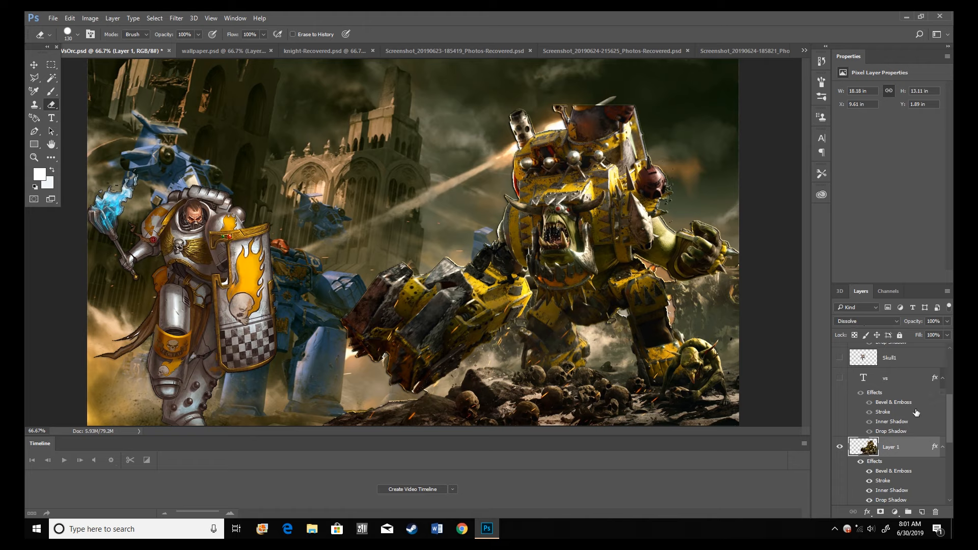
pyautogui.click(865, 322)
pyautogui.click(865, 322)
pyautogui.scroll(-2, 902, 442)
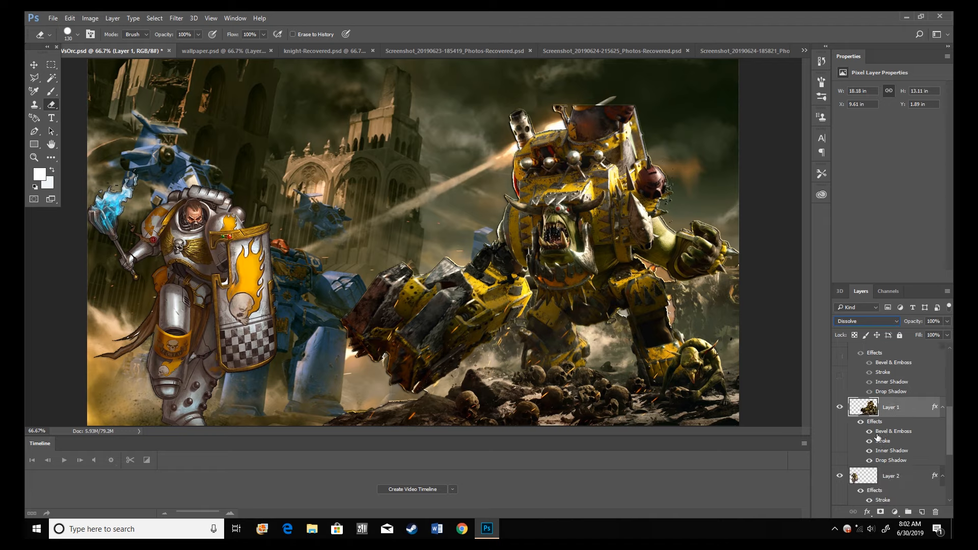
pyautogui.doubleClick(912, 410)
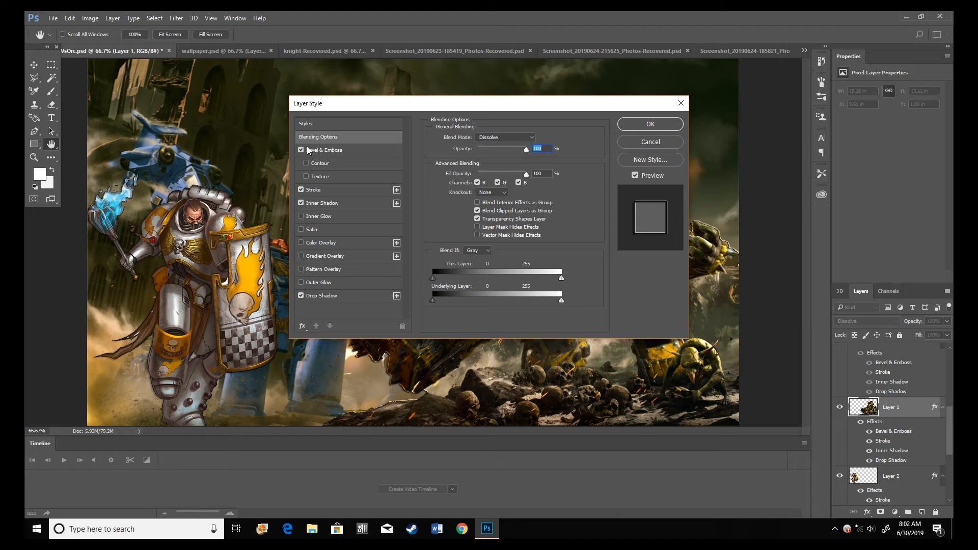
pyautogui.moveTo(414, 108); pyautogui.dragTo(289, 74)
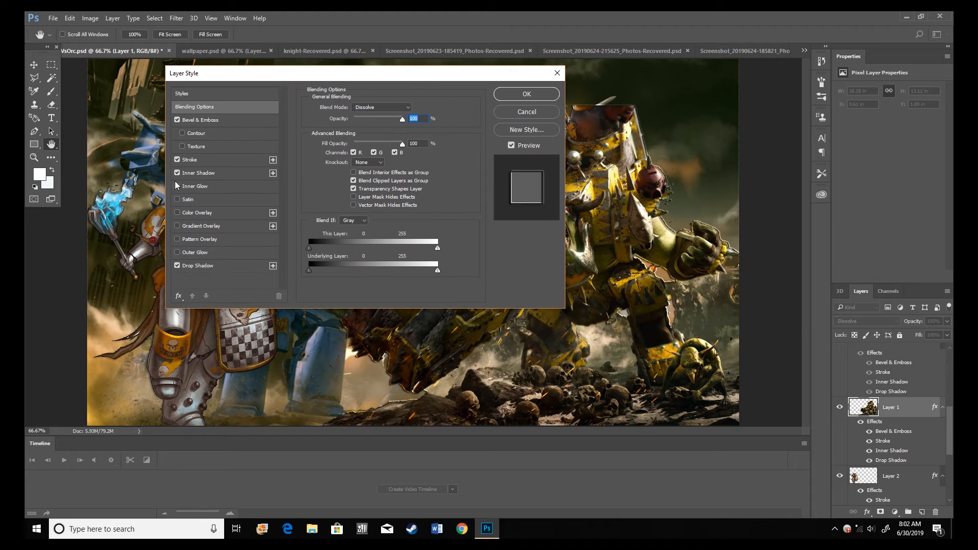
# Compare the ork with and without Bevel & Emboss, and leave the layer style without applying changes.
pyautogui.click(177, 120)
pyautogui.click(177, 121)
pyautogui.click(177, 120)
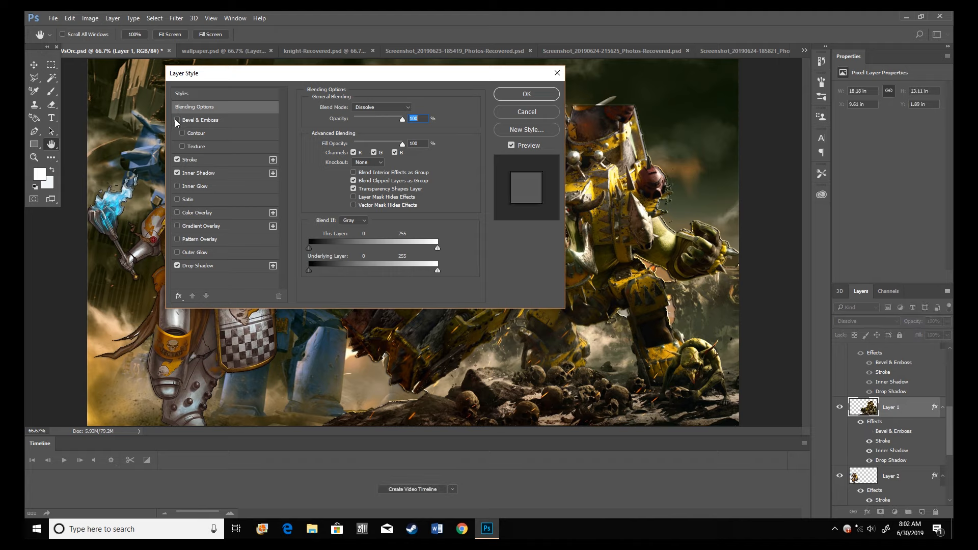
pyautogui.click(177, 120)
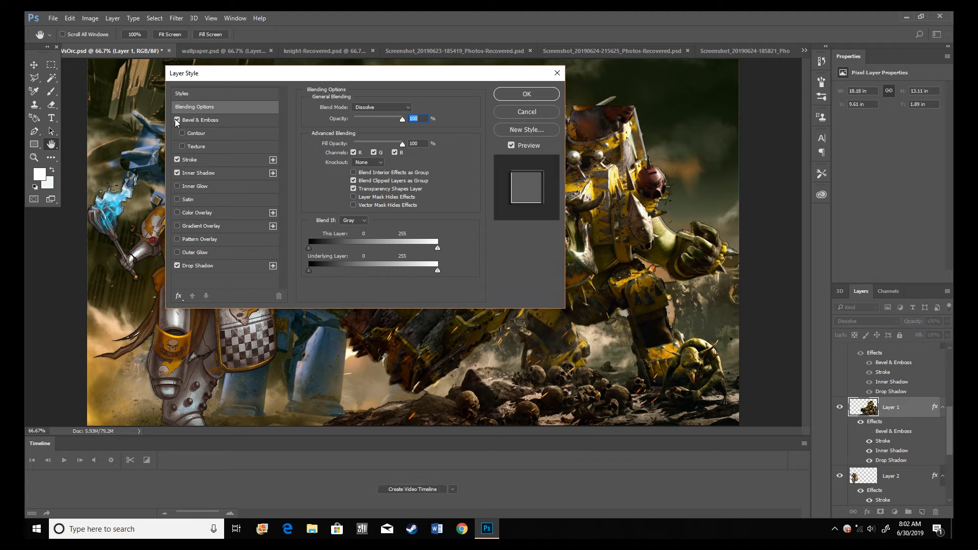
pyautogui.click(536, 112)
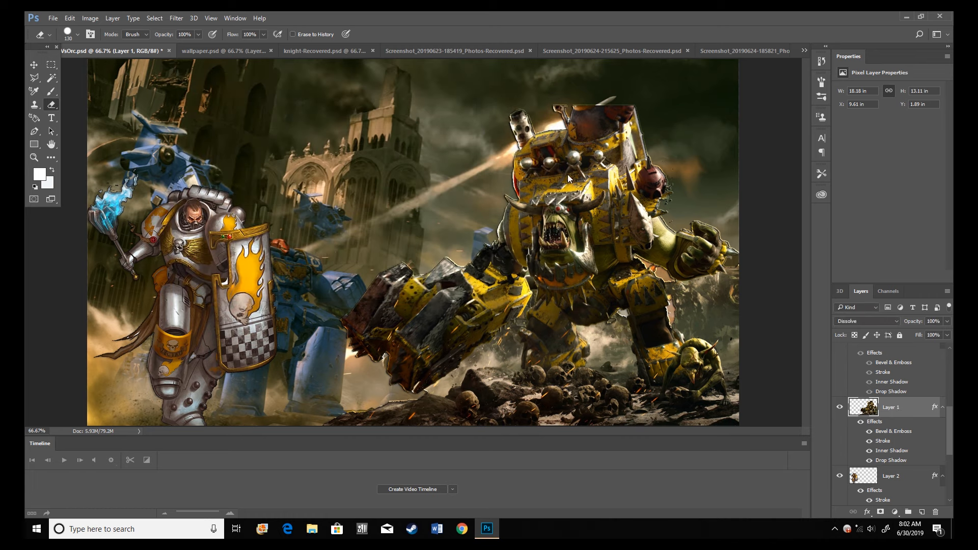
pyautogui.click(439, 50)
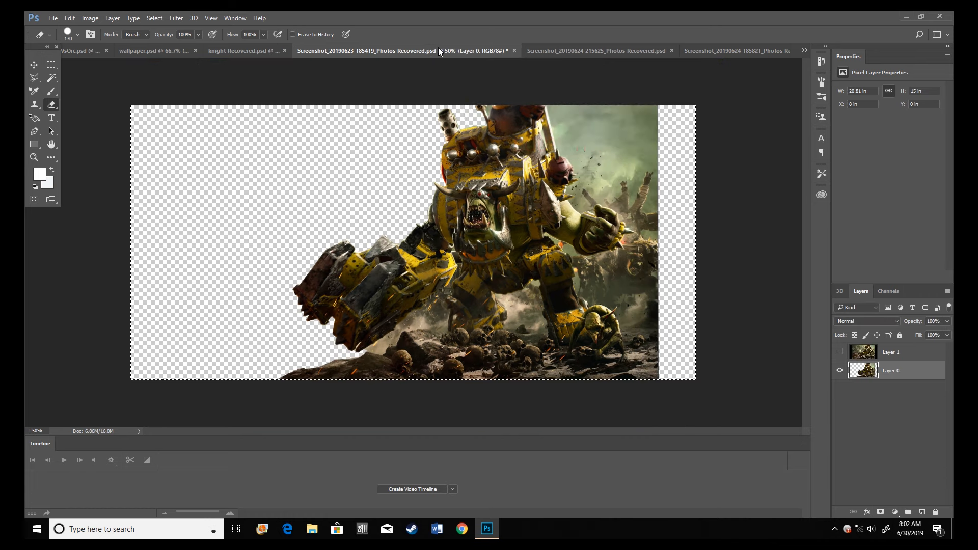
pyautogui.click(587, 54)
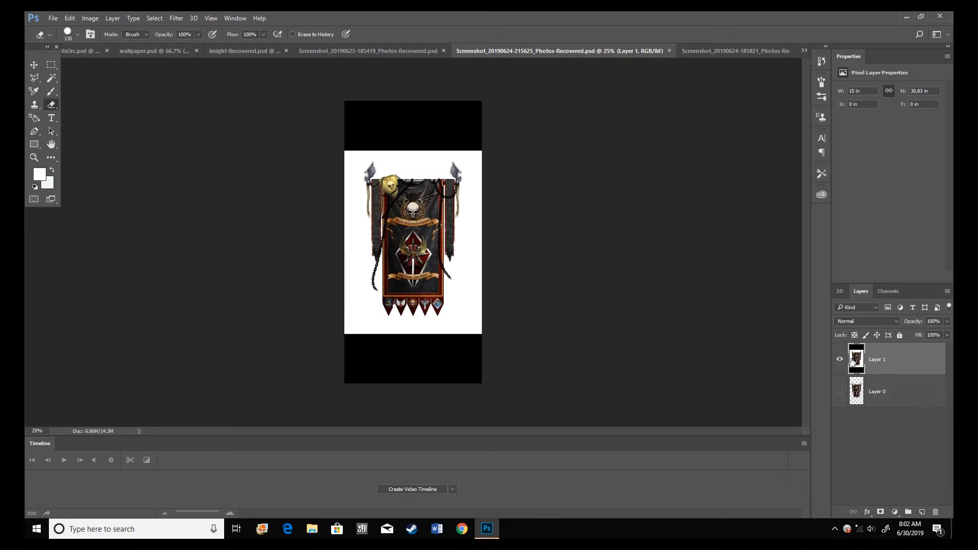
pyautogui.click(840, 392)
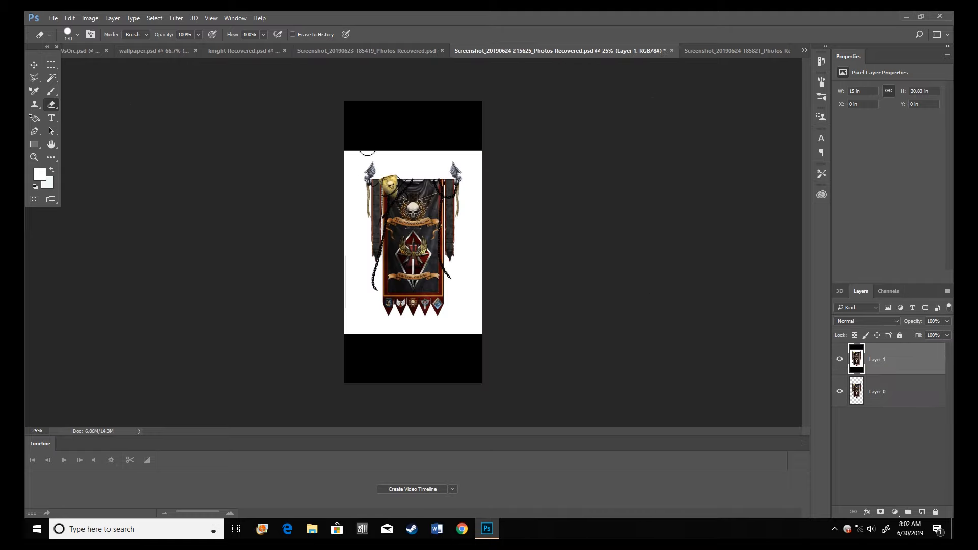
# Try deleting the white background around the banner on Layer 1 with the Magic Wand, and hide Layer 1.
pyautogui.click(52, 77)
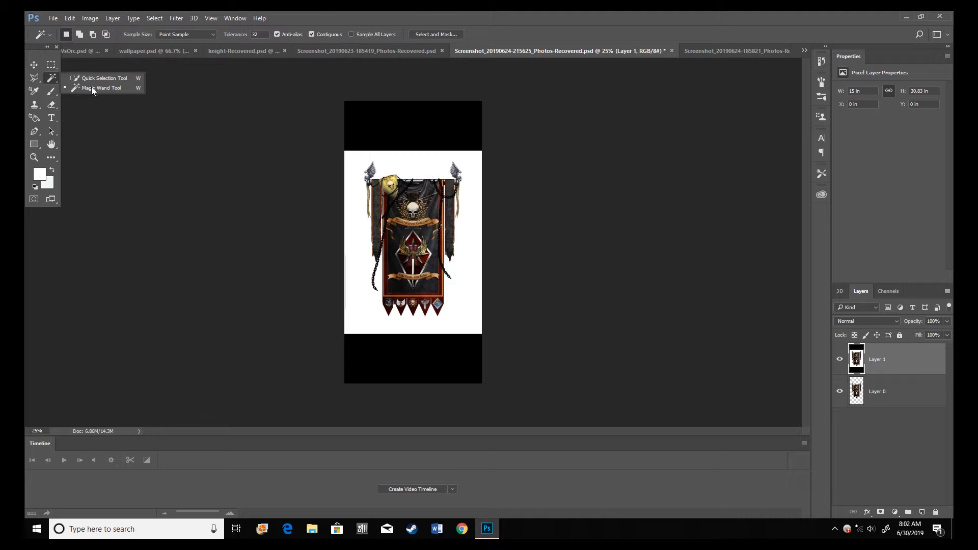
pyautogui.click(405, 166)
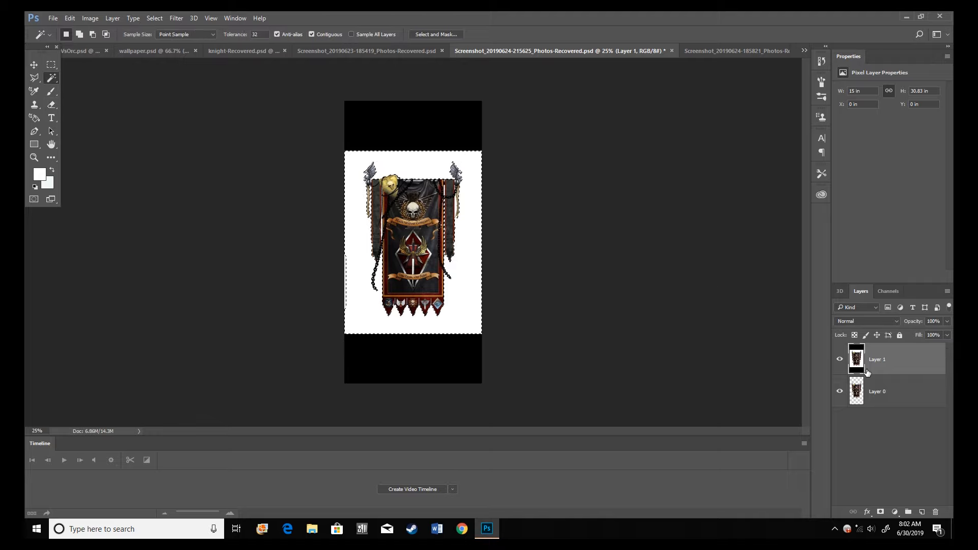
pyautogui.press('Delete')
pyautogui.hotkey('ctrl', 'z')
pyautogui.click(840, 359)
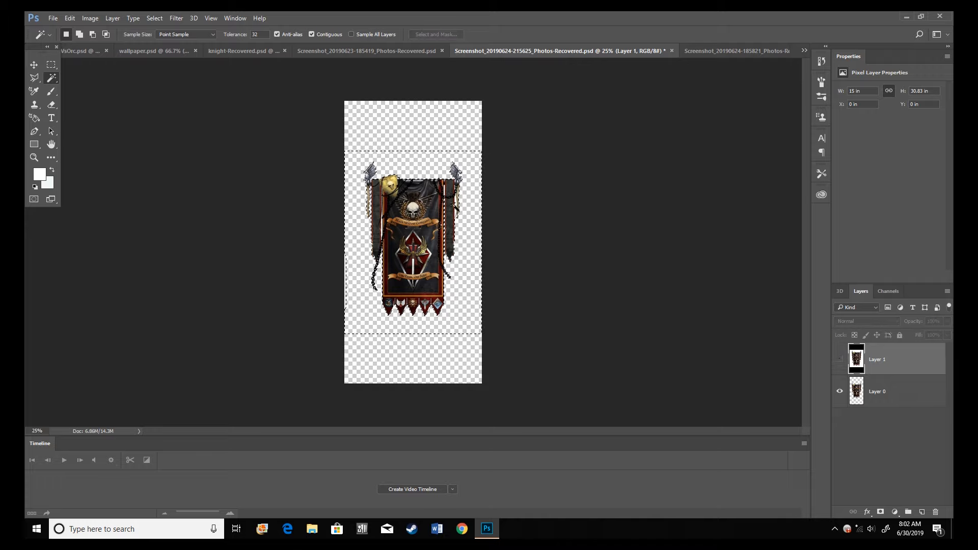
# Try to copy the banner with hidden Layer 1 active and paste it into wallpaper.psd, and undo the paste.
pyautogui.hotkey('ctrl', 'a')
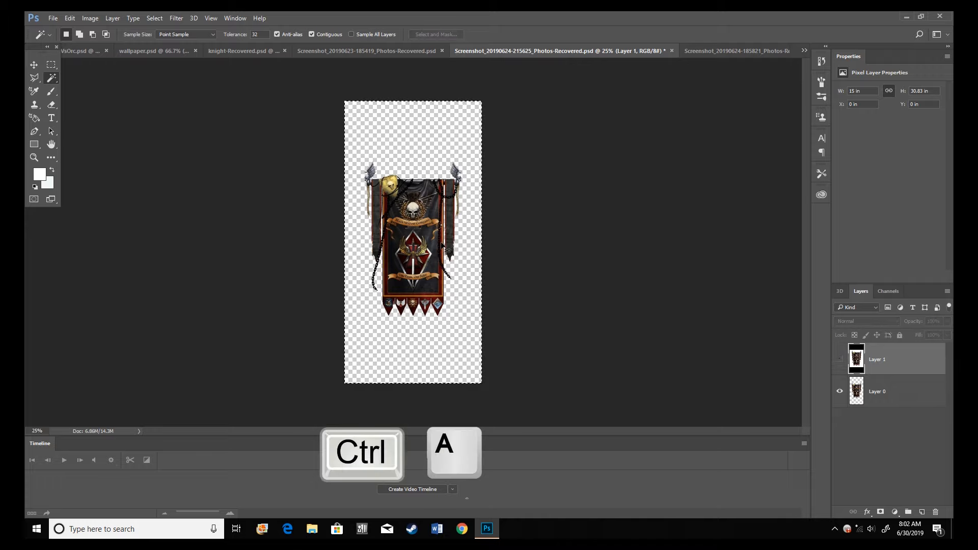
pyautogui.hotkey('ctrl', 'c')
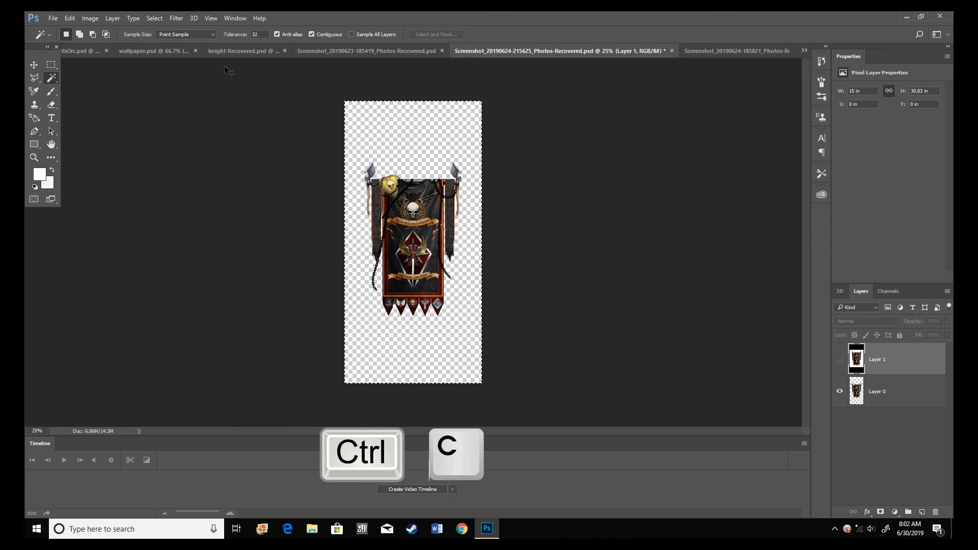
pyautogui.click(150, 53)
pyautogui.hotkey('ctrl', 'v')
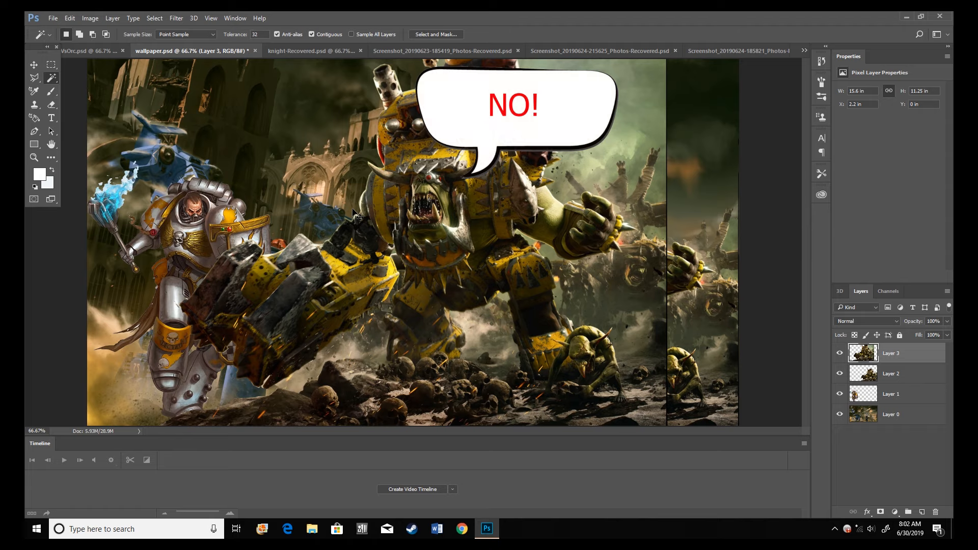
pyautogui.hotkey('ctrl', 'z')
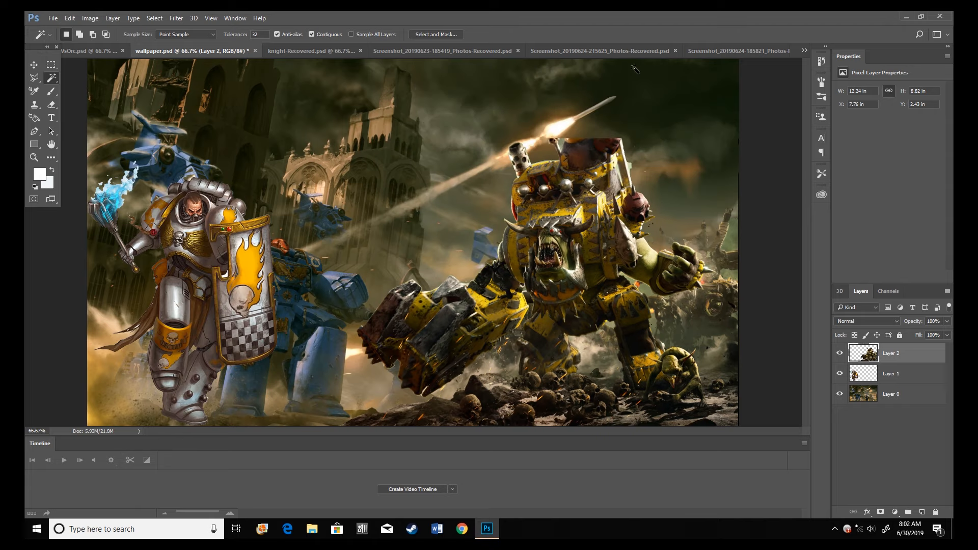
# Return to the banner document, make Layer 0 the active layer and select its entire canvas.
pyautogui.click(586, 51)
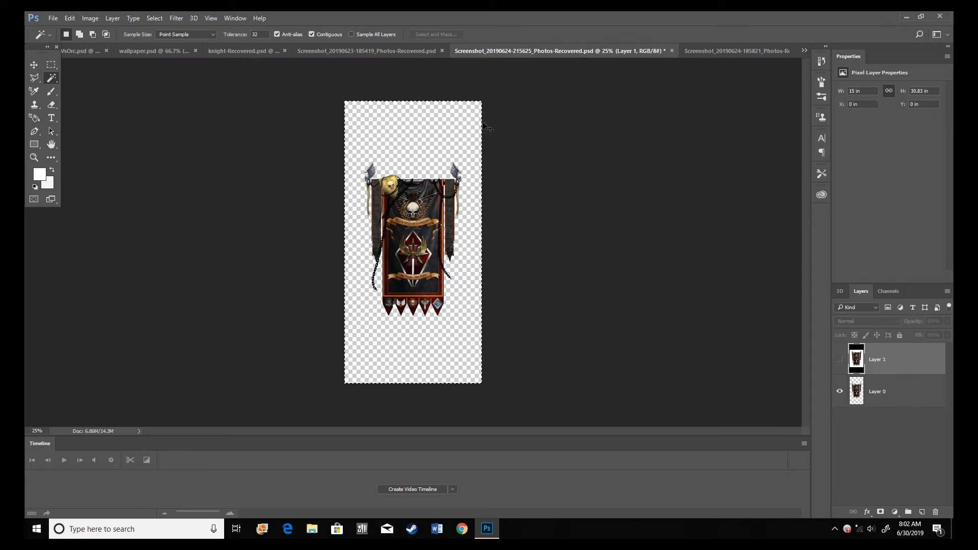
pyautogui.click(881, 389)
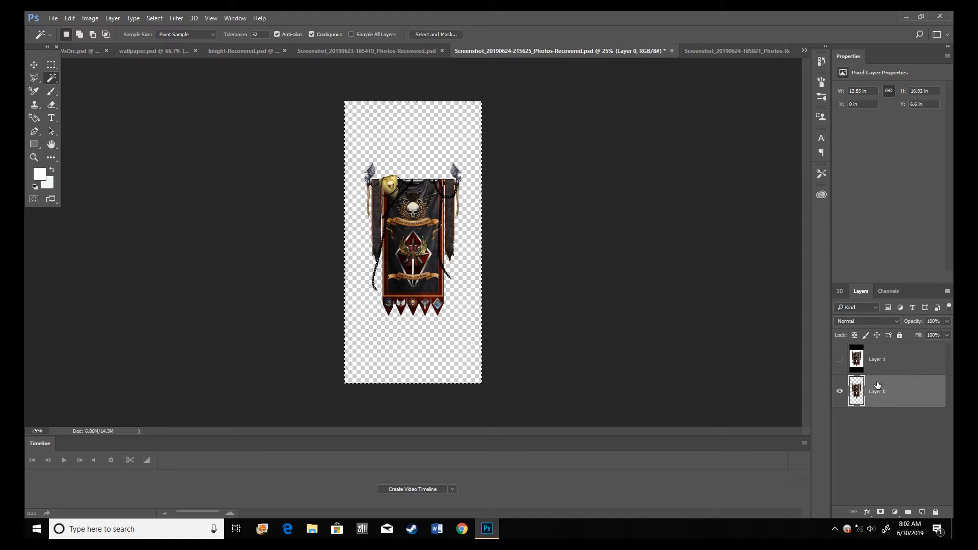
pyautogui.hotkey('ctrl', 'a')
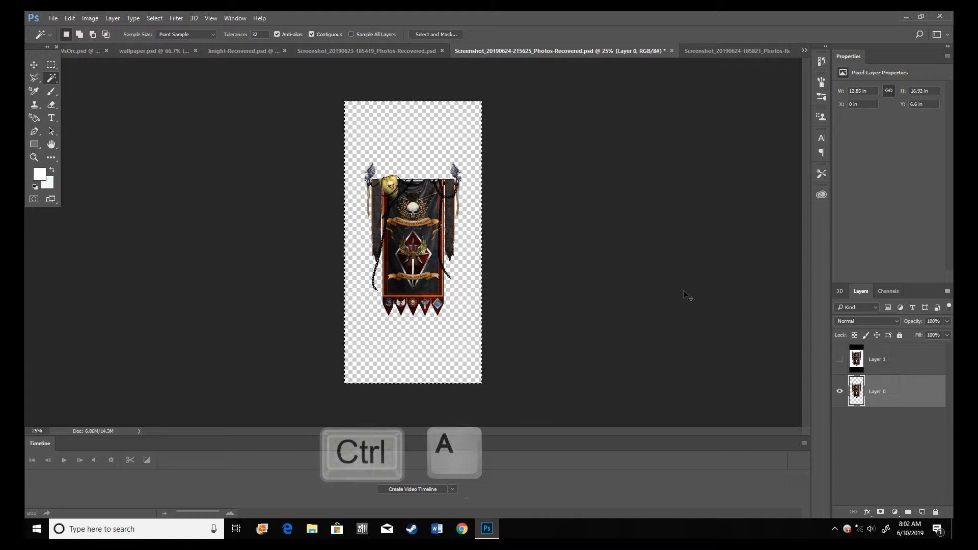
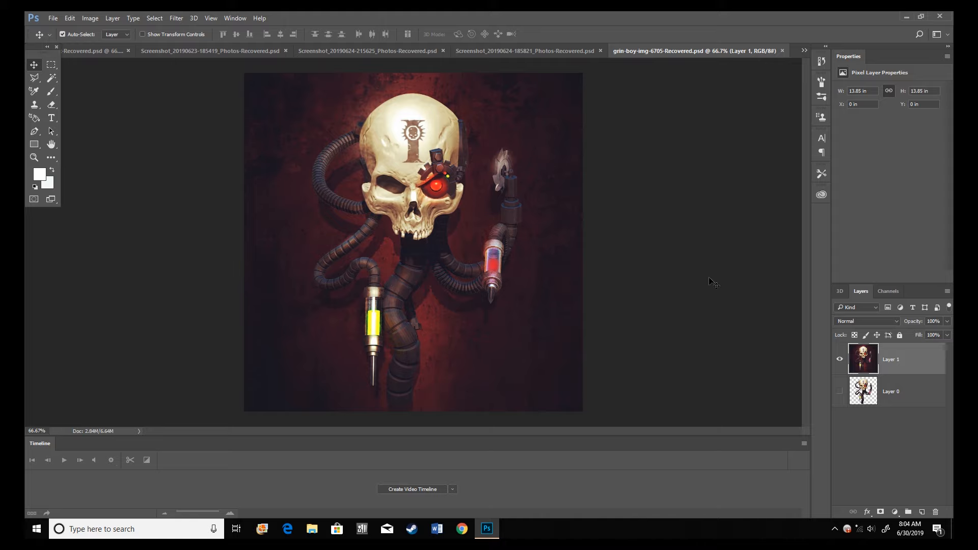
# Try selecting the dark red background around the skull on Layer 1 with the Magic Wand, and clear the selection.
pyautogui.click(54, 78)
pyautogui.click(317, 108)
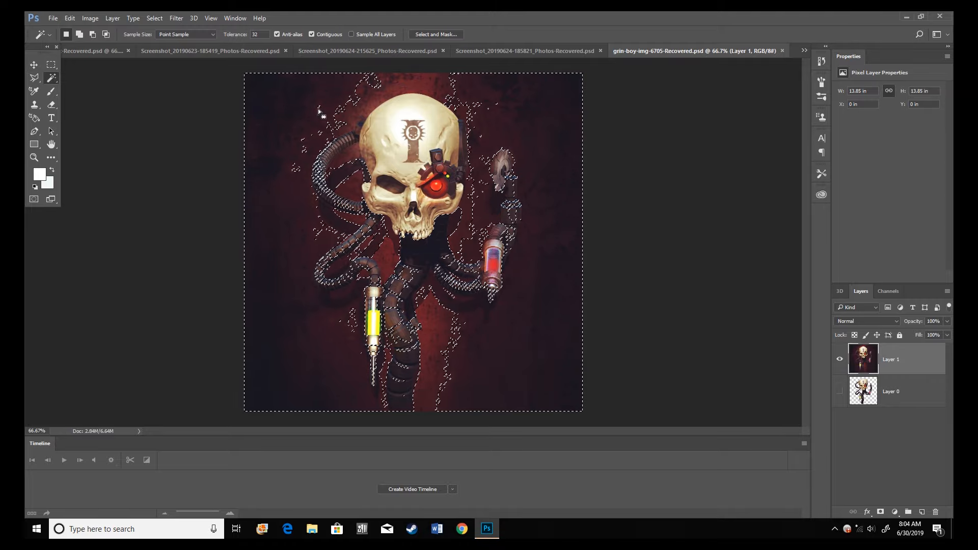
pyautogui.click(37, 77)
pyautogui.click(503, 261)
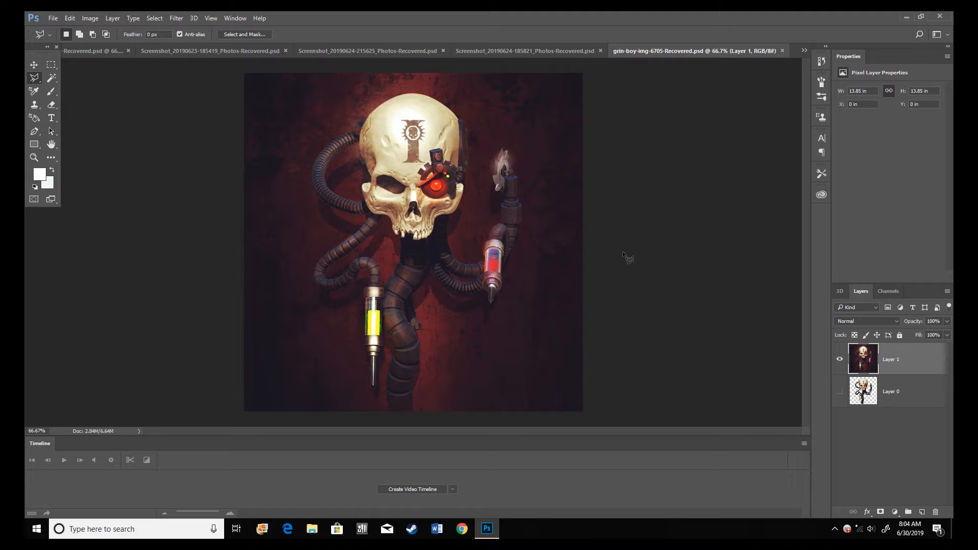
# Try outlining the skull and its raised mechanical arm with the Polygonal Lasso, and cancel the outline.
pyautogui.click(477, 96)
pyautogui.click(482, 122)
pyautogui.click(535, 163)
pyautogui.click(528, 231)
pyautogui.click(511, 276)
pyautogui.press('Escape')
# Hide Layer 1 of the skull document, show Layer 0 and copy the entire cut-out skull from it.
pyautogui.click(841, 359)
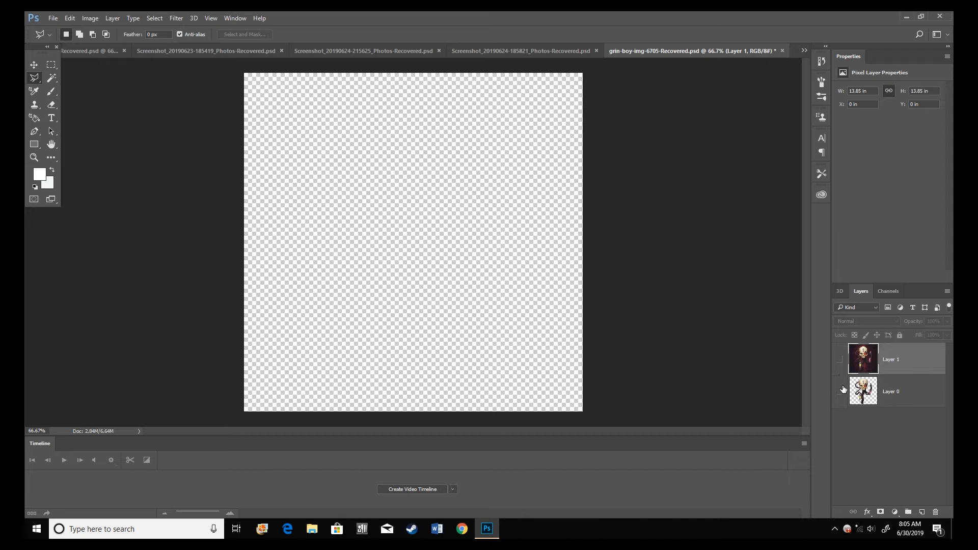
pyautogui.click(841, 392)
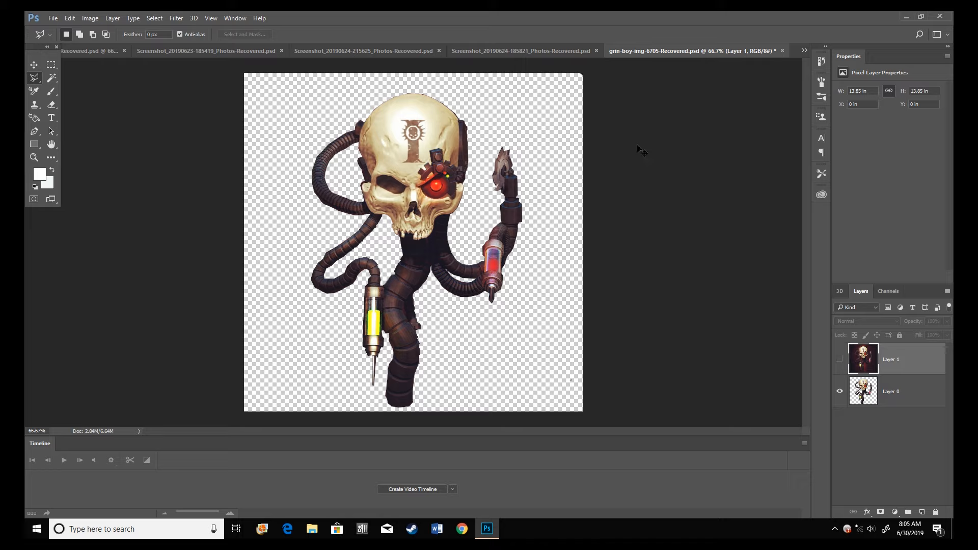
pyautogui.click(927, 400)
pyautogui.hotkey('ctrl', 'a')
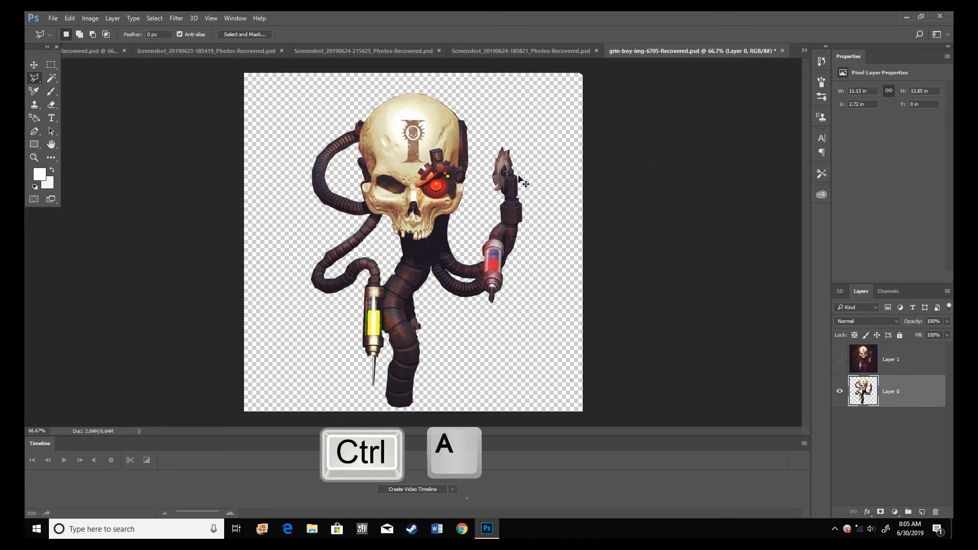
pyautogui.hotkey('ctrl', 'c')
# Switch to wallpaper.psd and paste the cut-out skull as a new layer above Layer 4.
pyautogui.click(87, 51)
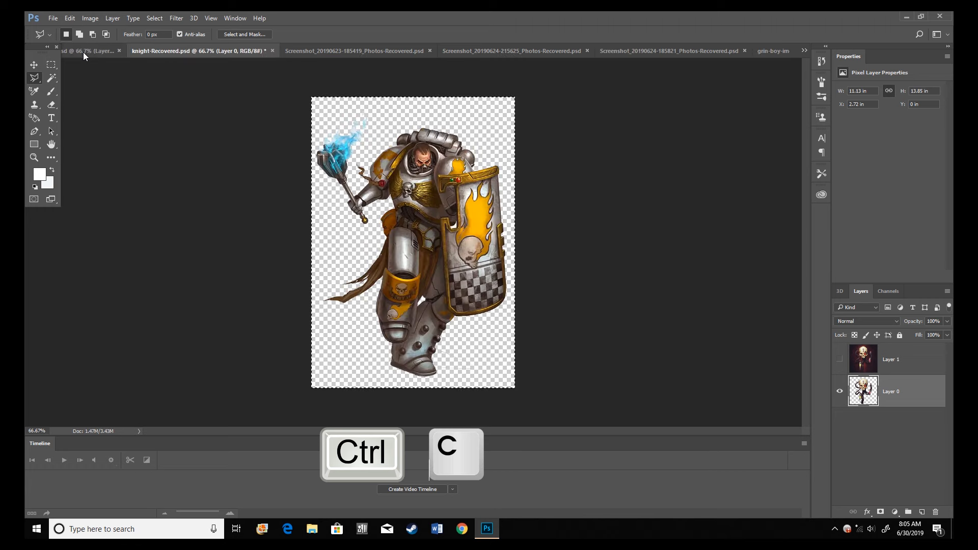
pyautogui.click(805, 51)
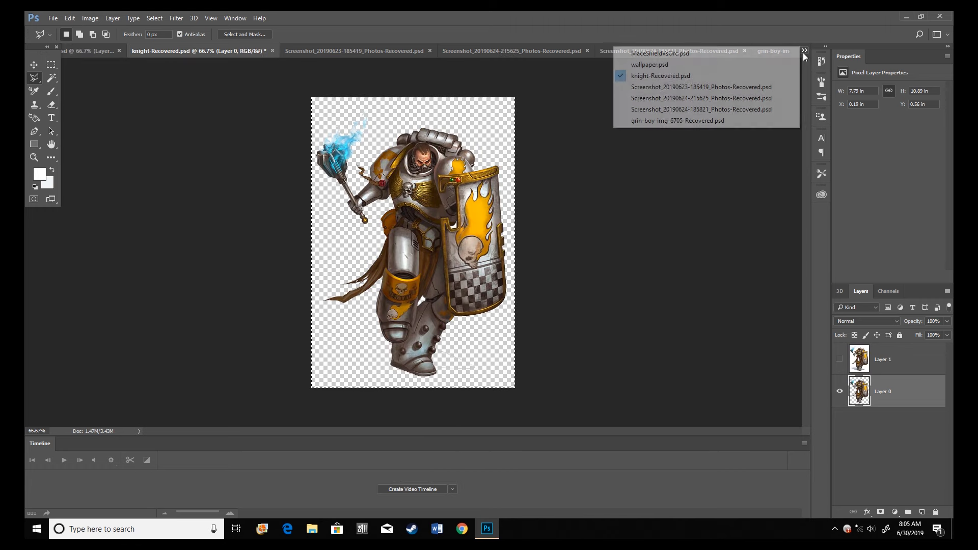
pyautogui.click(662, 54)
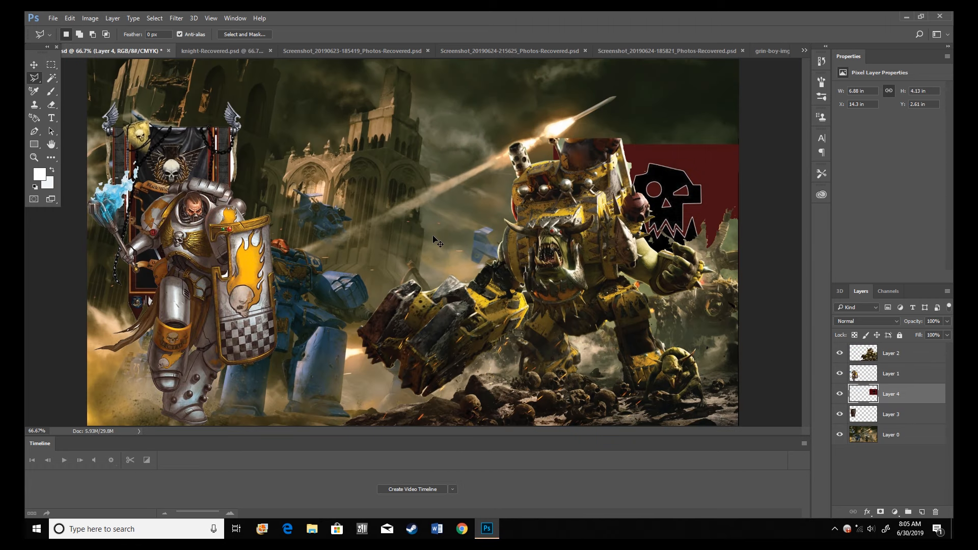
pyautogui.hotkey('ctrl', 'v')
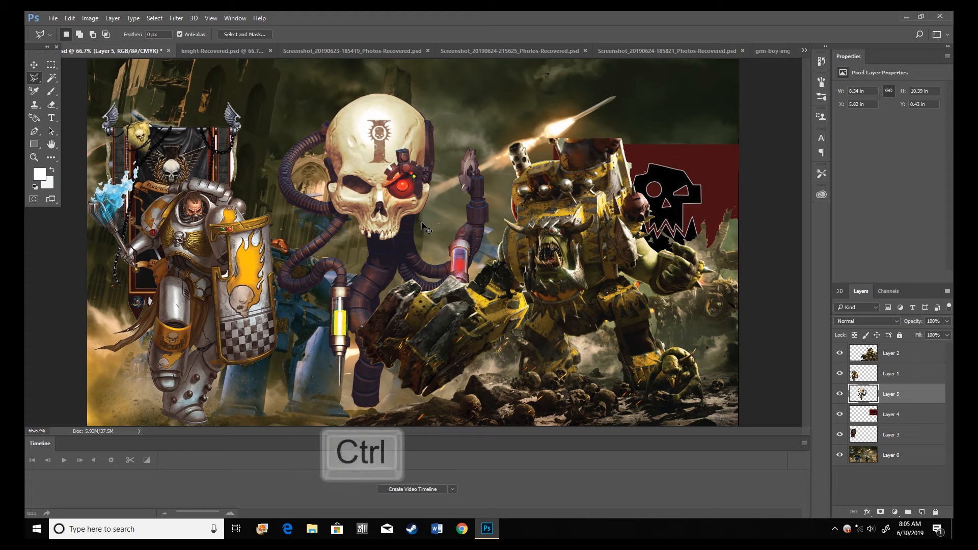
# Scale the pasted skull to about 45%, place it between the knight and the ork, and move Layer 5 above Layer 2.
pyautogui.hotkey('ctrl', 't')
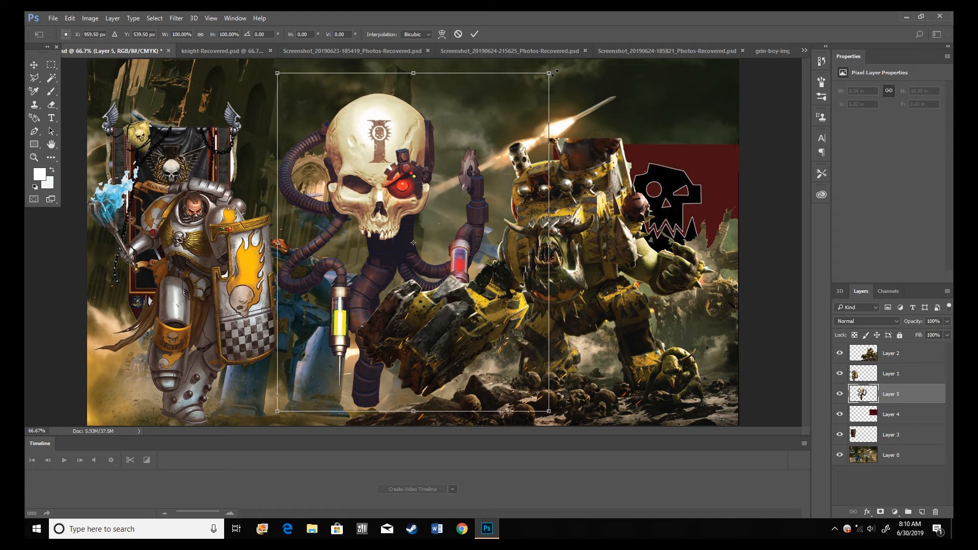
pyautogui.moveTo(552, 71); pyautogui.dragTo(423, 275)
pyautogui.moveTo(339, 322); pyautogui.dragTo(408, 223)
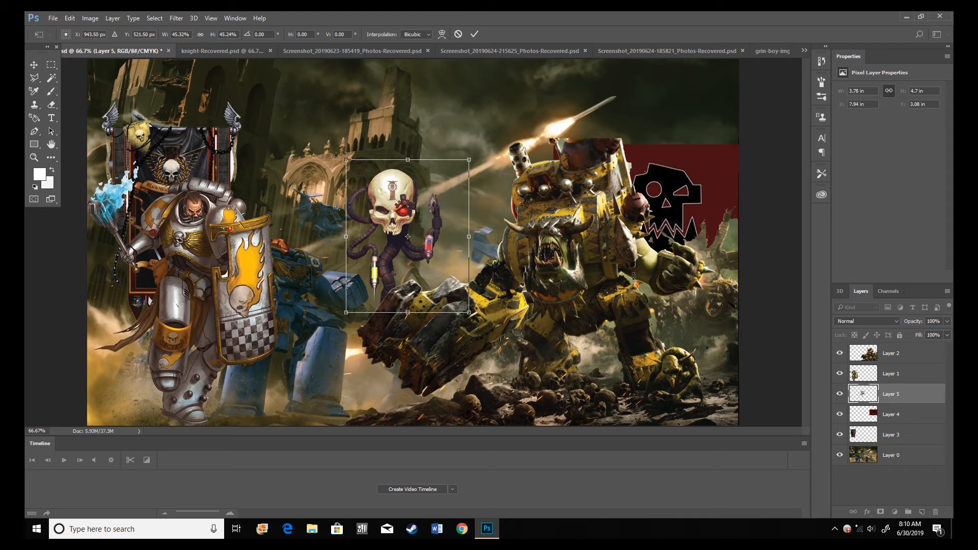
pyautogui.press('Return')
pyautogui.press('l')
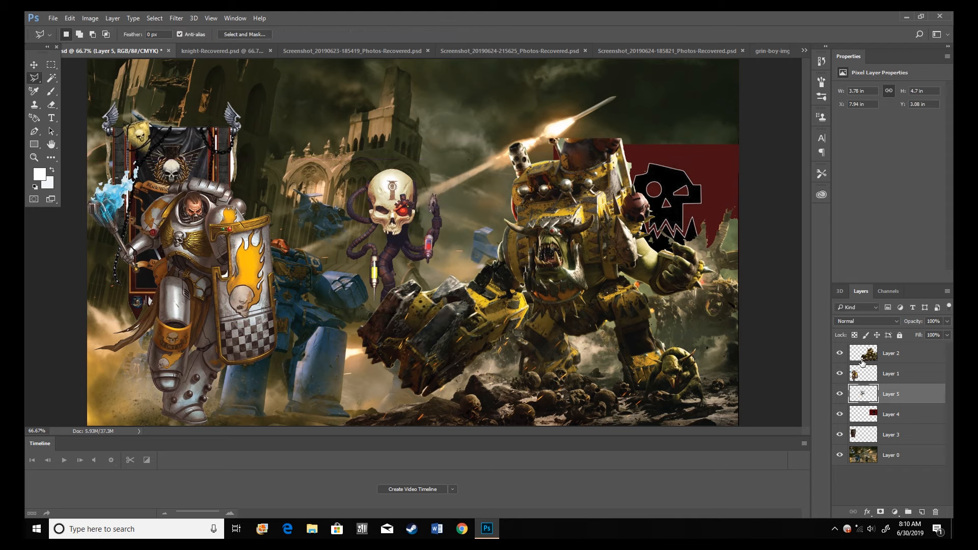
pyautogui.moveTo(903, 397); pyautogui.dragTo(900, 351)
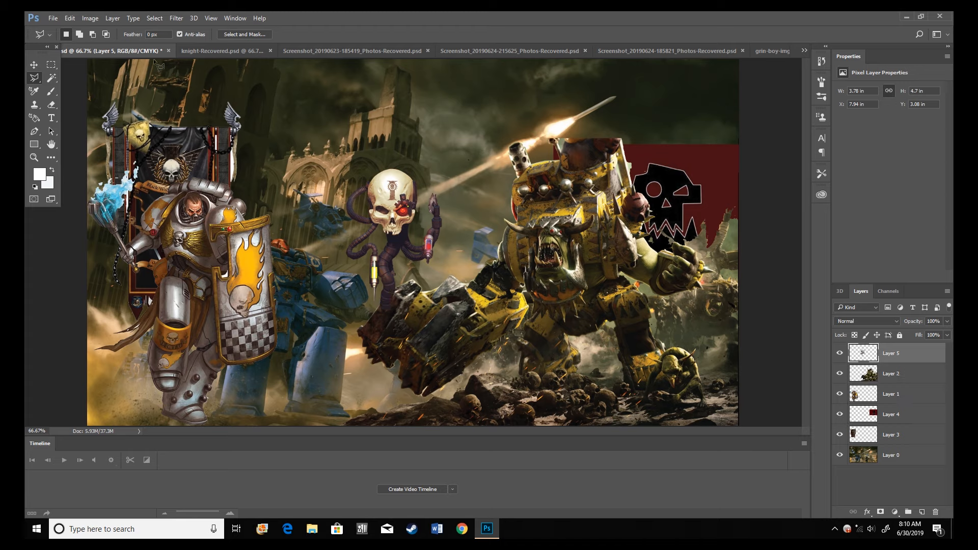
# Switch to MaceShieldVsOrc.psd and show the Skull2, Skull1, vs copy and vs layers.
pyautogui.click(804, 50)
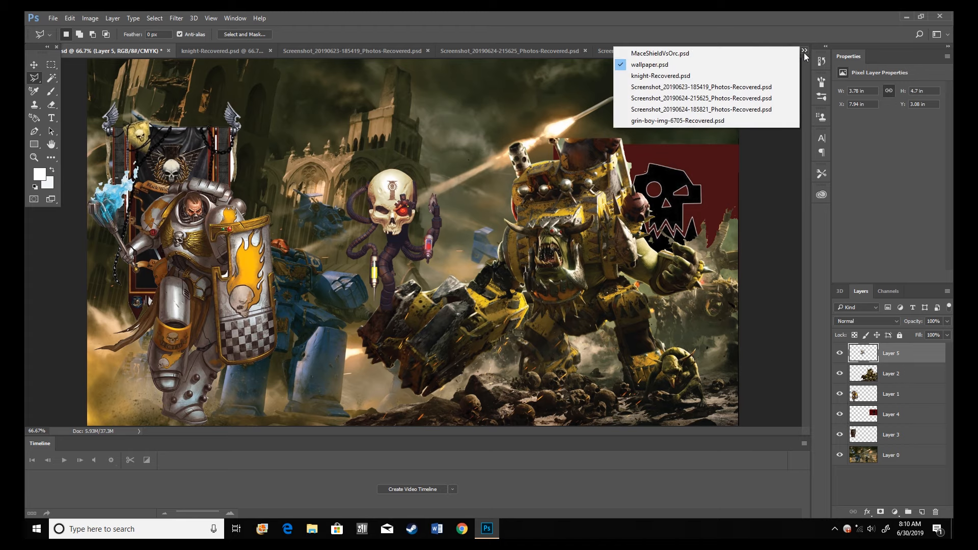
pyautogui.click(693, 54)
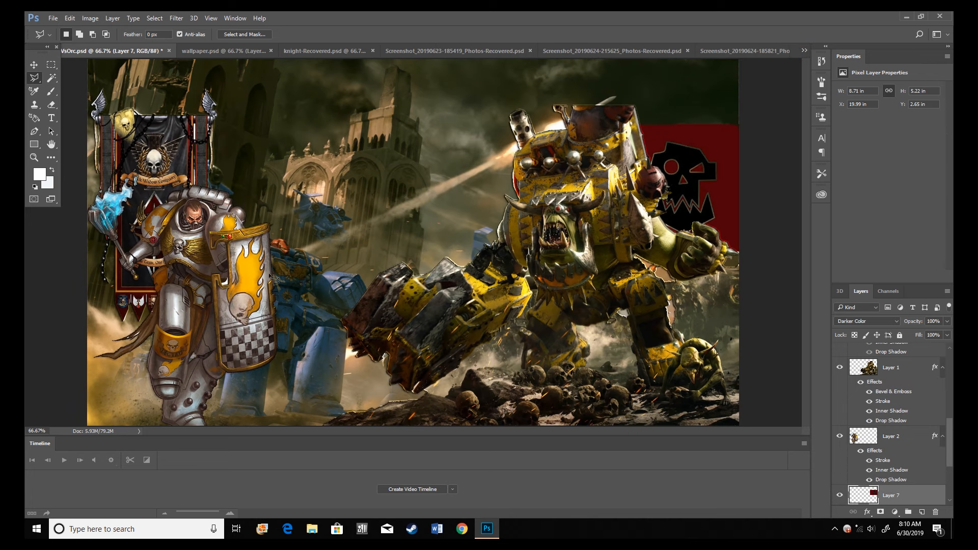
pyautogui.scroll(3, 891, 474)
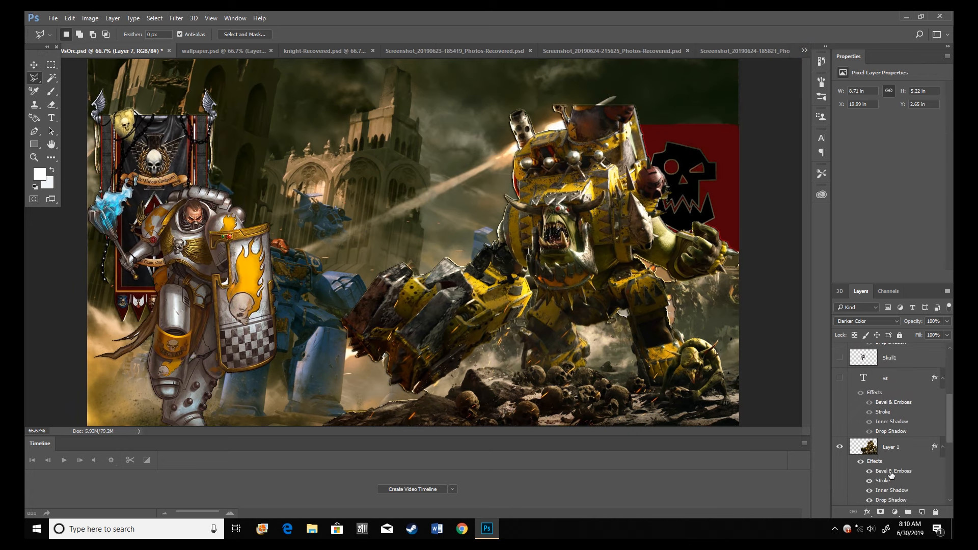
pyautogui.scroll(2, 890, 450)
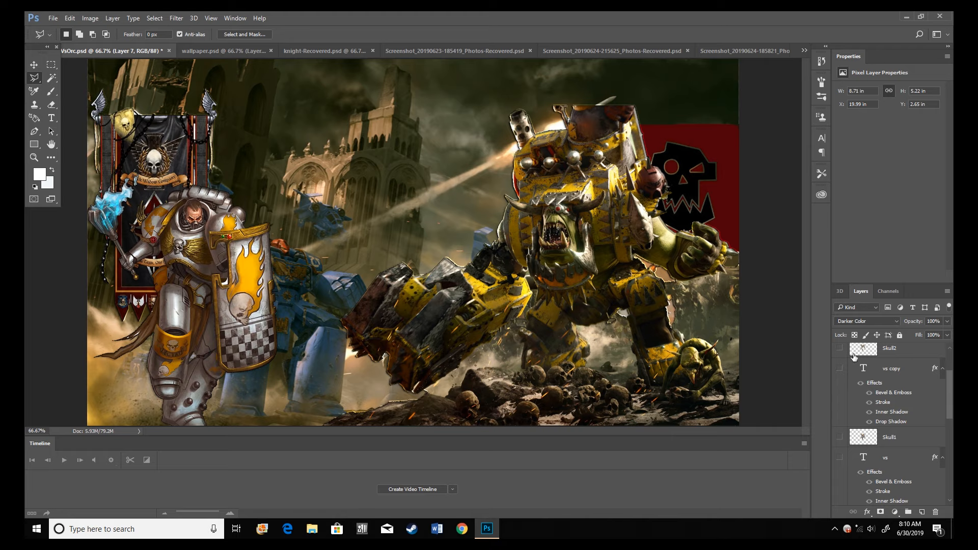
pyautogui.click(839, 348)
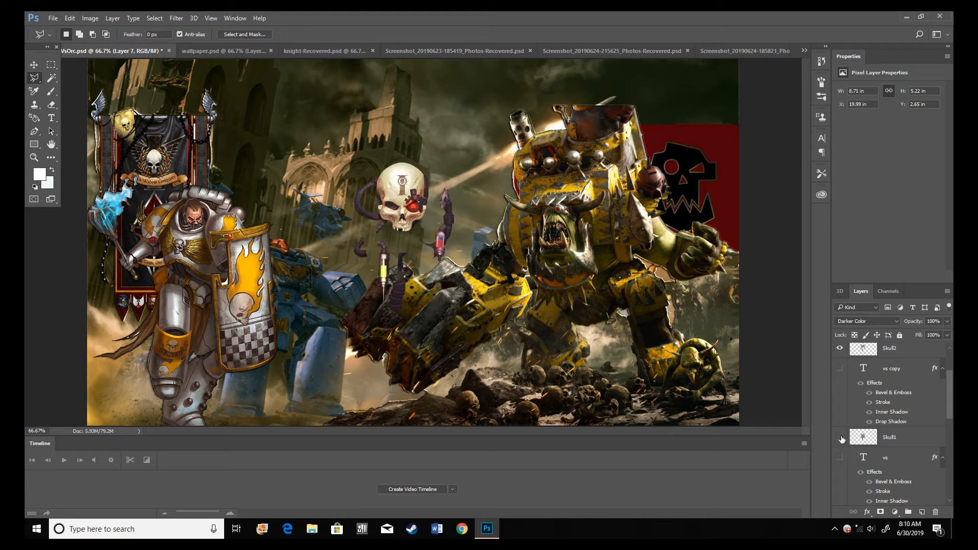
pyautogui.click(839, 437)
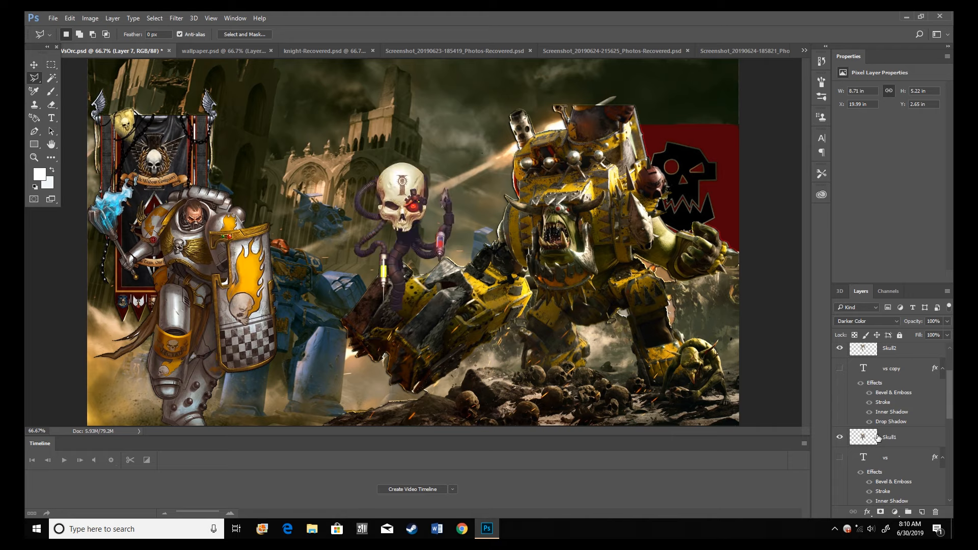
pyautogui.click(839, 368)
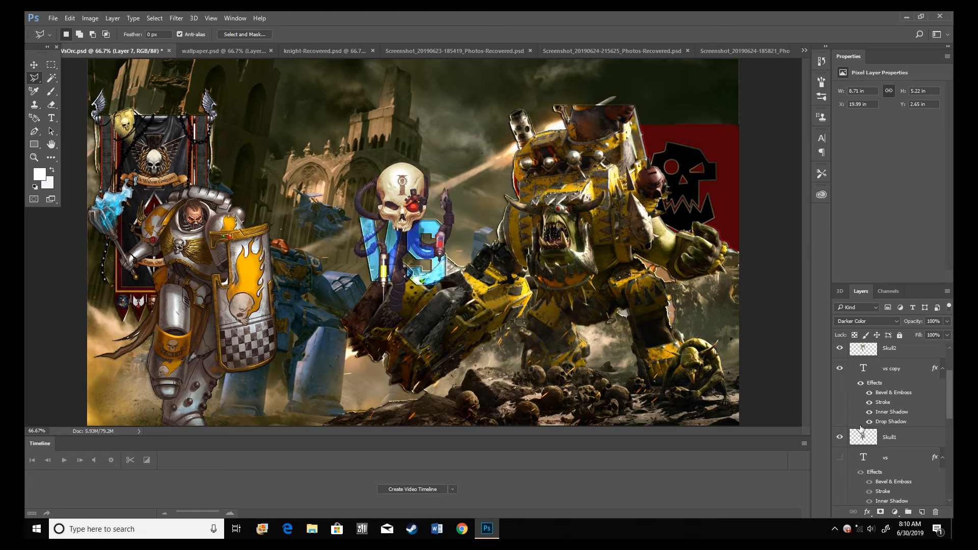
pyautogui.click(840, 459)
pyautogui.scroll(2, 857, 407)
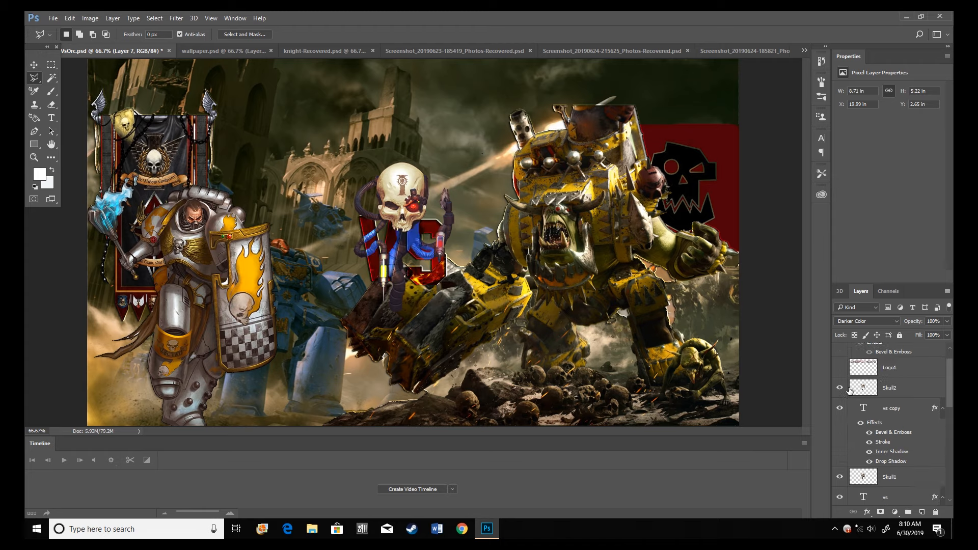
# Toggle the Skull1, vs and vs copy layers to inspect the vs copy lettering with only Skull2 over it.
pyautogui.click(840, 476)
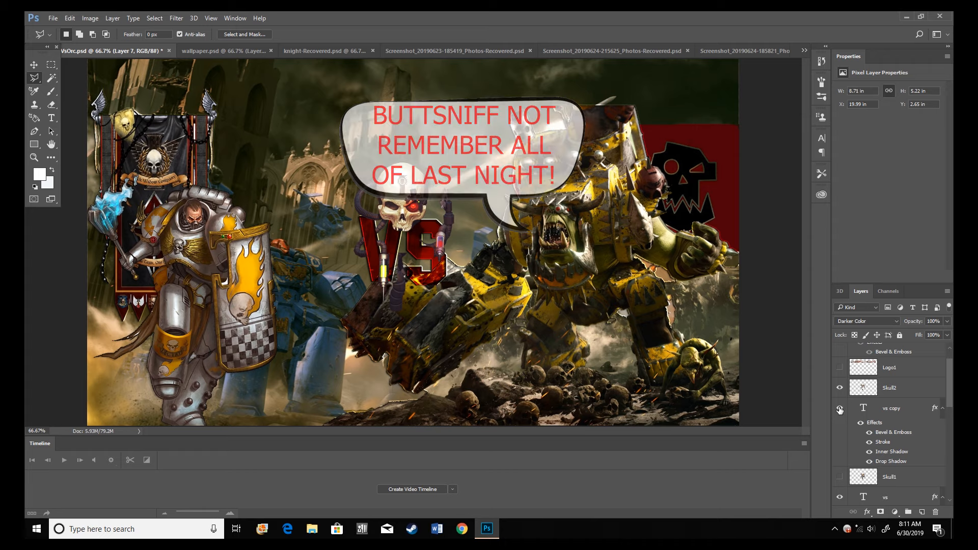
pyautogui.click(840, 497)
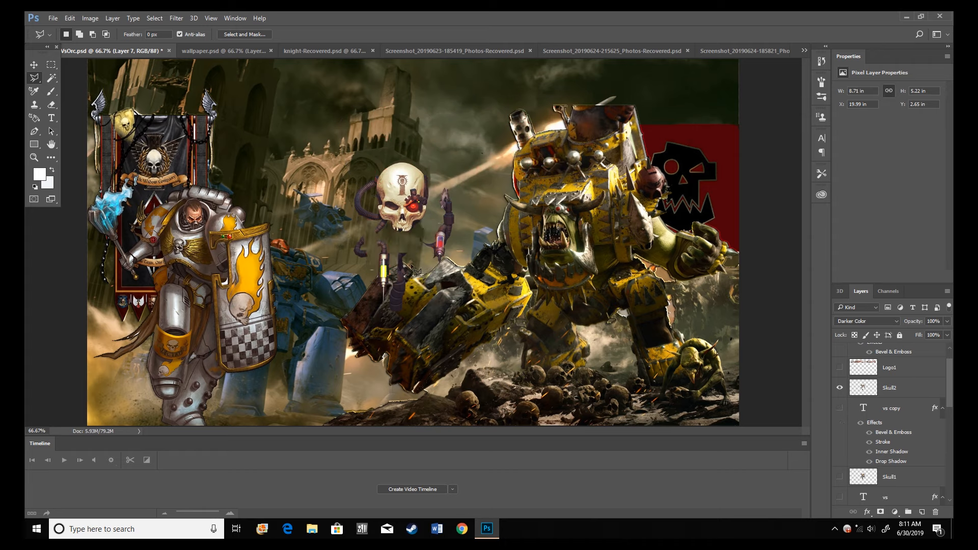
pyautogui.click(840, 477)
pyautogui.click(840, 476)
pyautogui.click(840, 408)
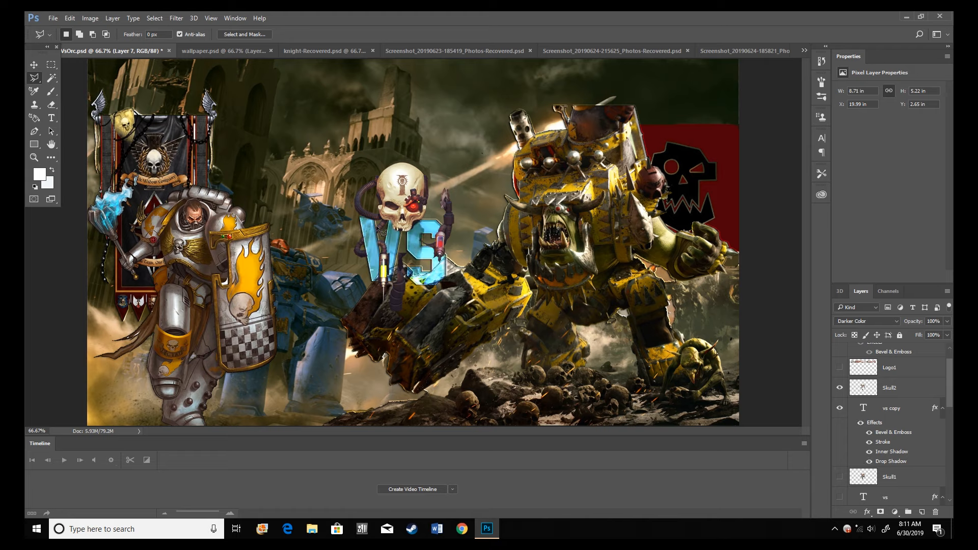
# Activate the Eraser with a brush size of 31 px.
pyautogui.click(51, 104)
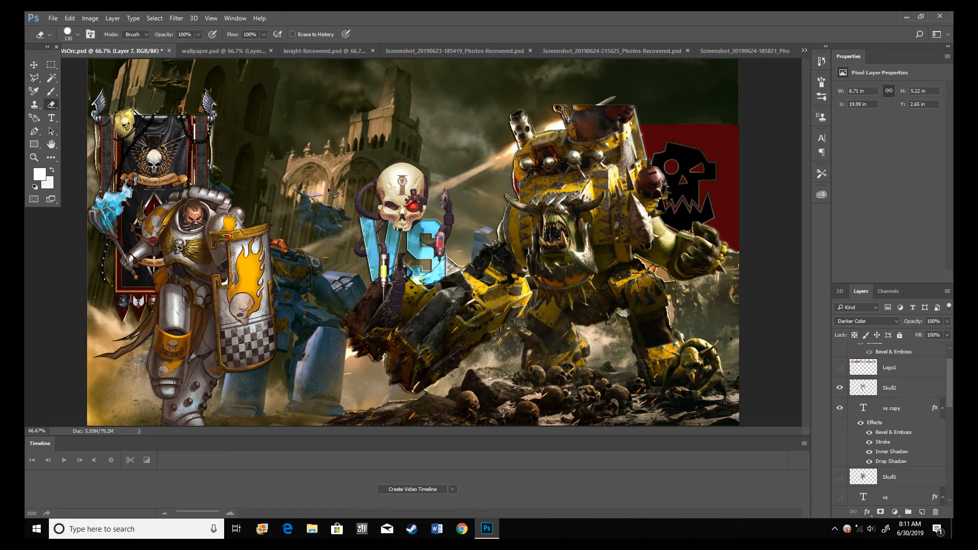
pyautogui.click(66, 35)
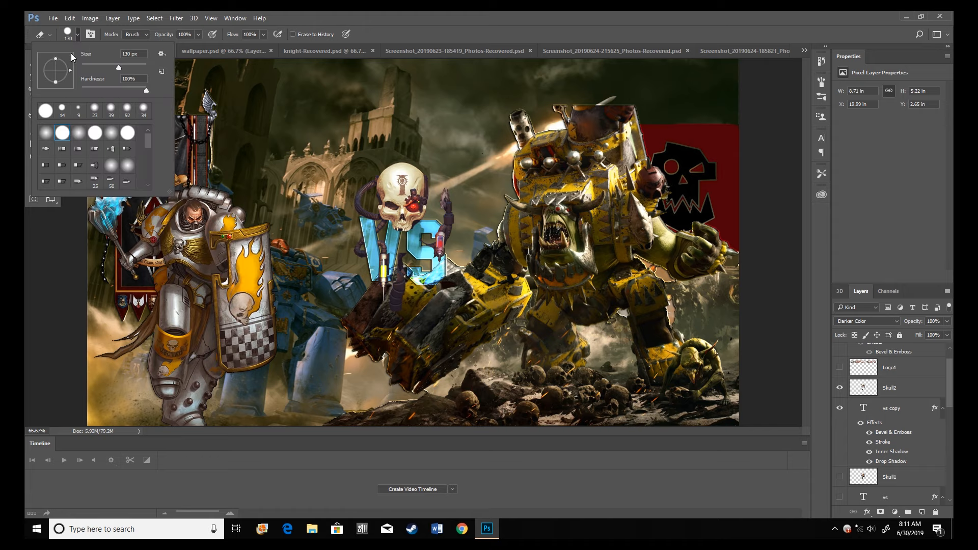
pyautogui.click(92, 66)
# Toggle the Skull1 and Skull2 layers to compare how each skull overlaps the vs copy lettering.
pyautogui.click(839, 478)
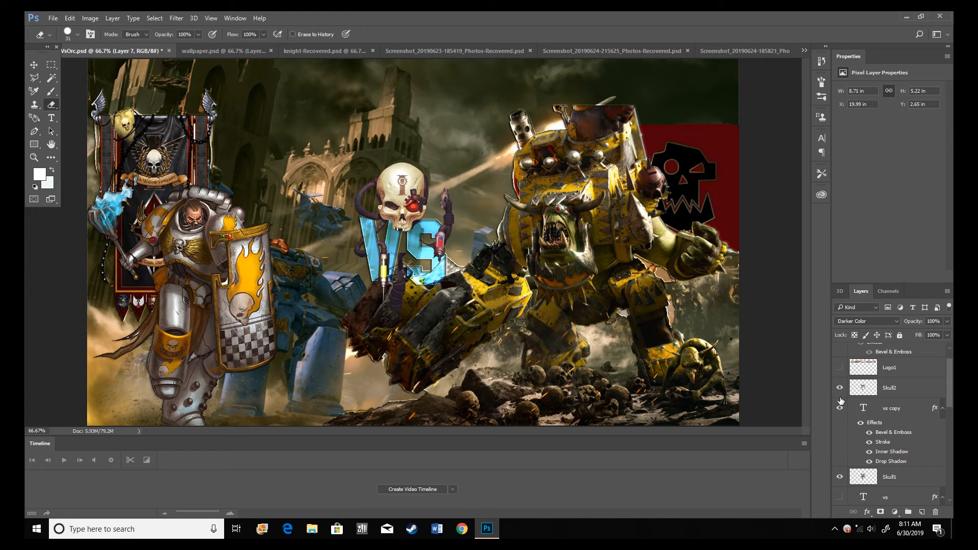
pyautogui.click(839, 477)
pyautogui.click(840, 390)
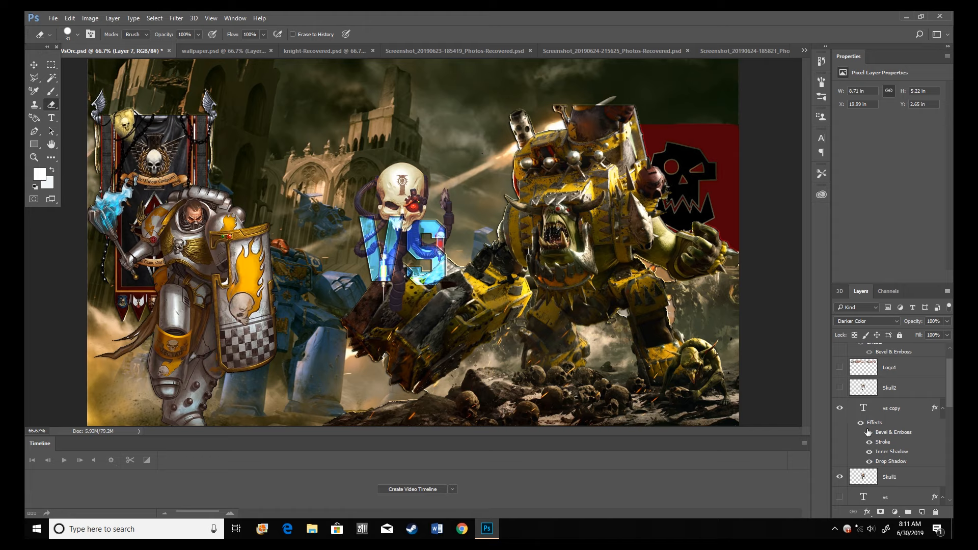
pyautogui.click(840, 389)
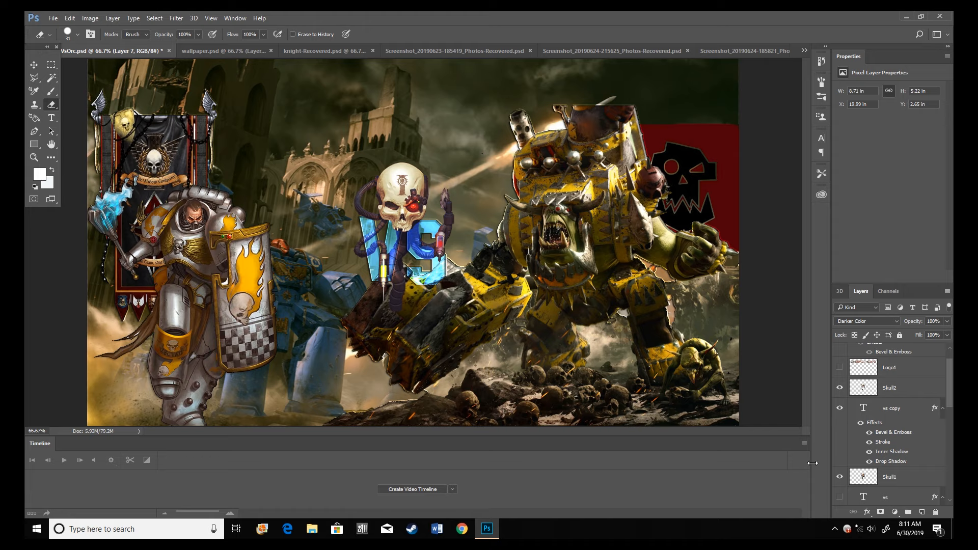
# Show and select the vs text layer, check its blend mode, and toggle its visibility to examine its effect.
pyautogui.scroll(-2, 888, 429)
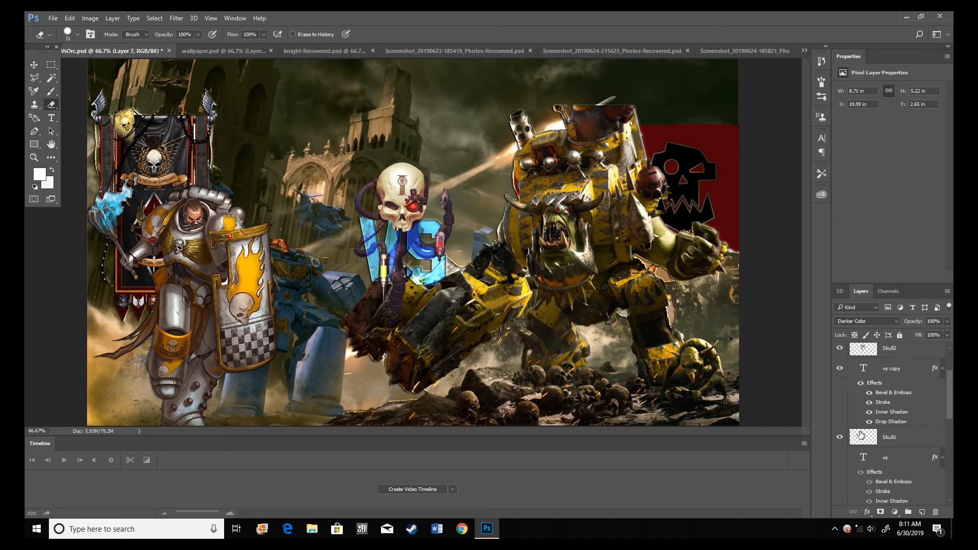
pyautogui.click(840, 458)
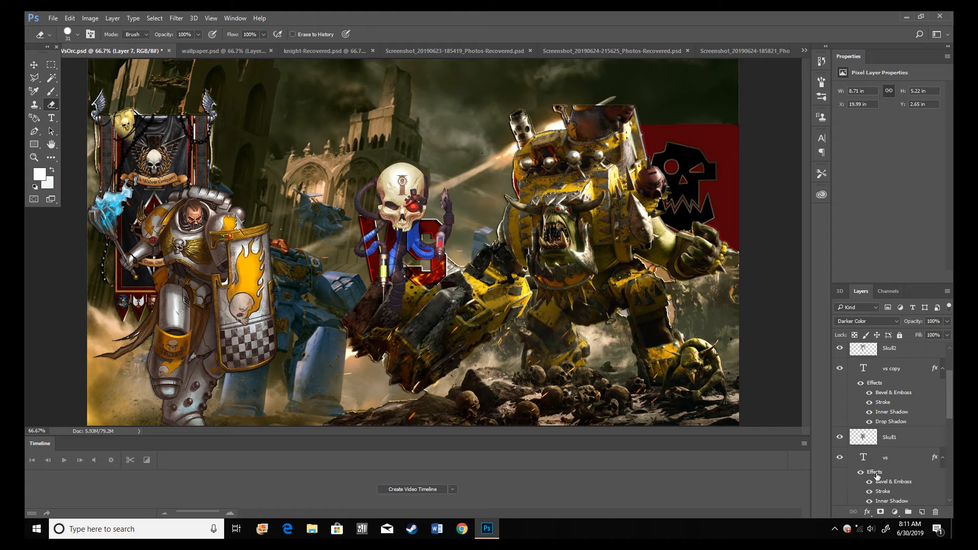
pyautogui.click(892, 457)
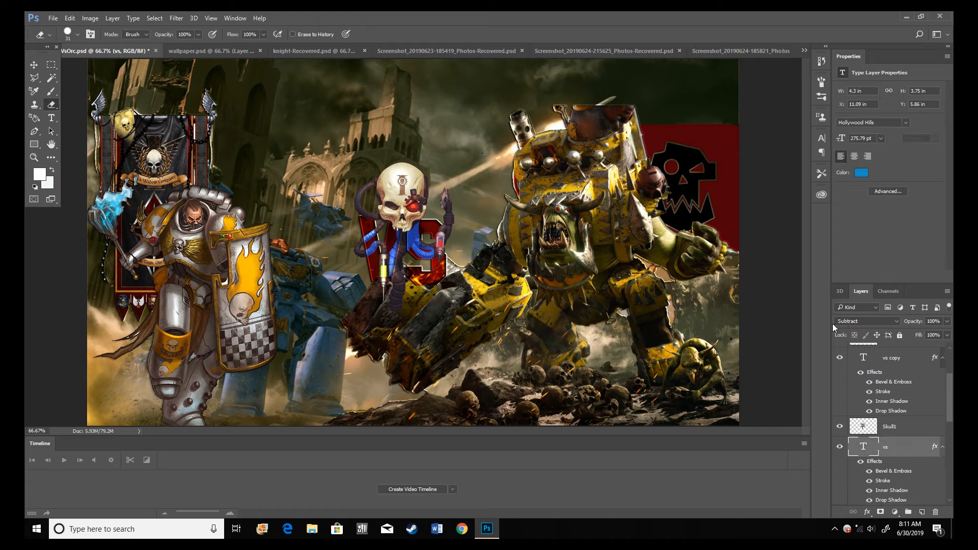
pyautogui.click(841, 448)
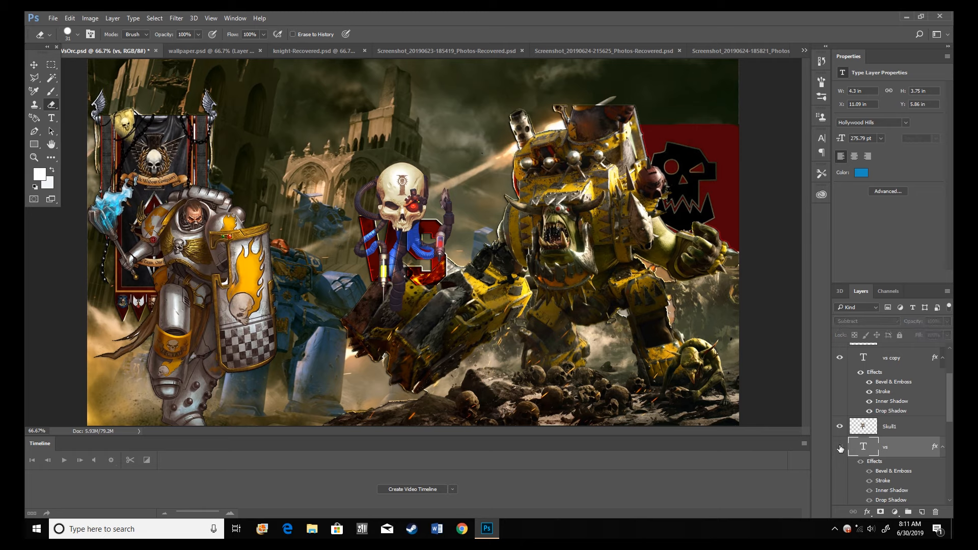
pyautogui.click(840, 447)
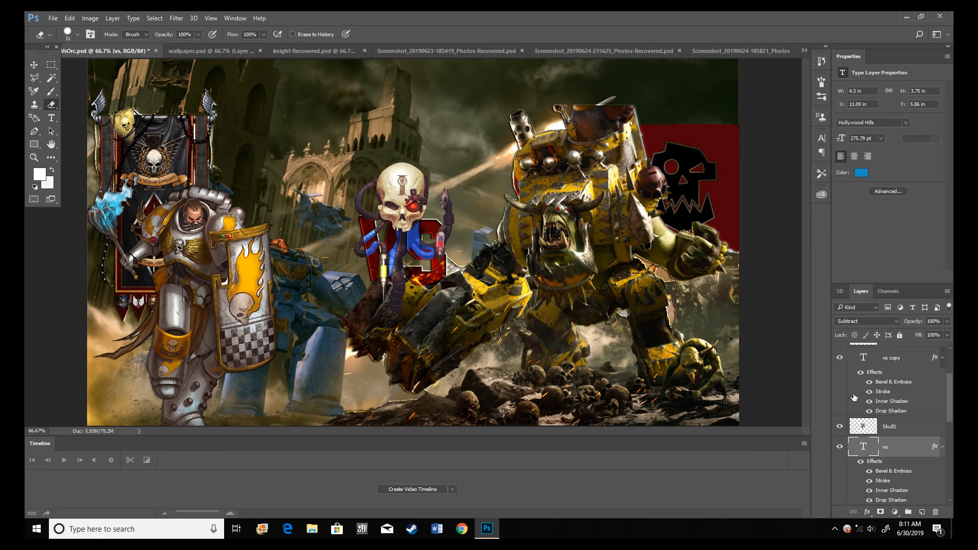
pyautogui.click(840, 448)
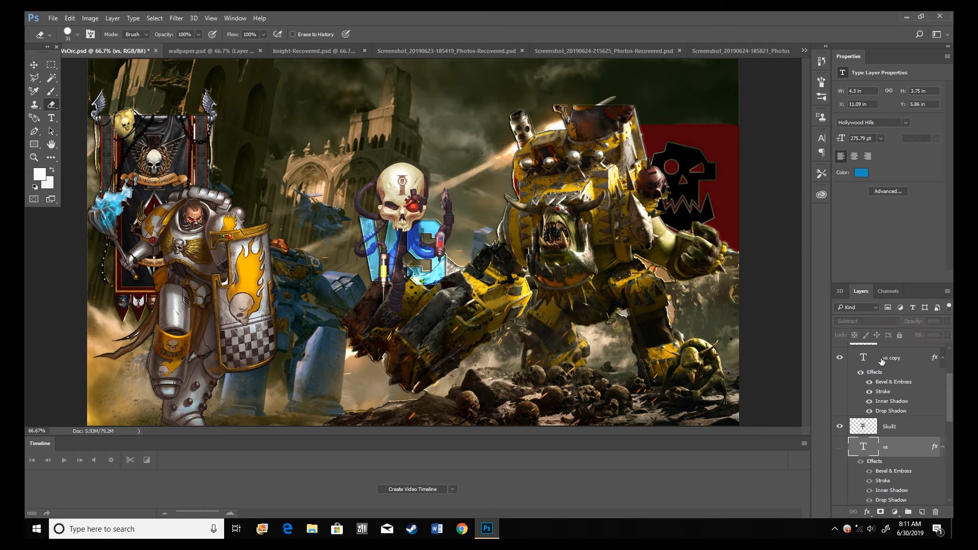
# Select the vs copy layer, check its blend mode, show the vs layer and compare the lettering with and without vs copy.
pyautogui.click(881, 361)
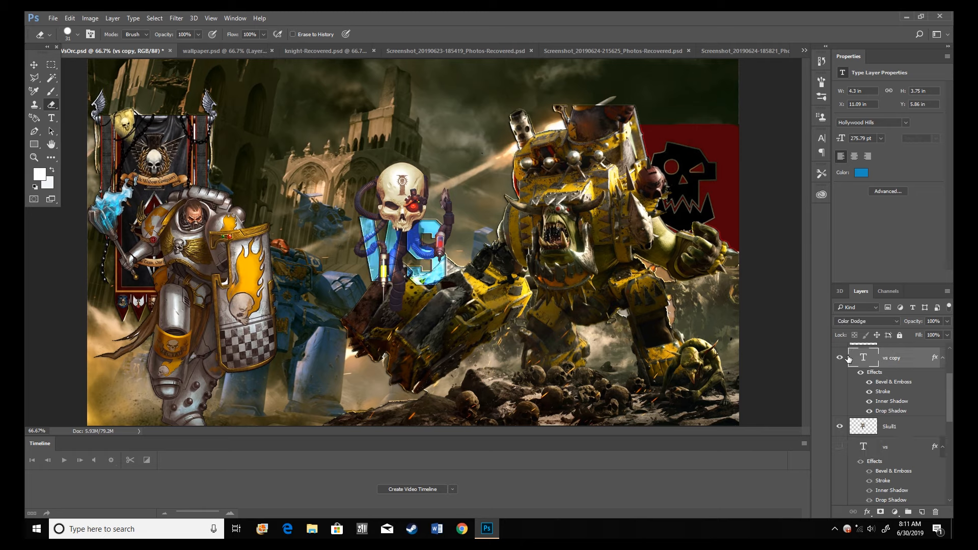
pyautogui.click(839, 447)
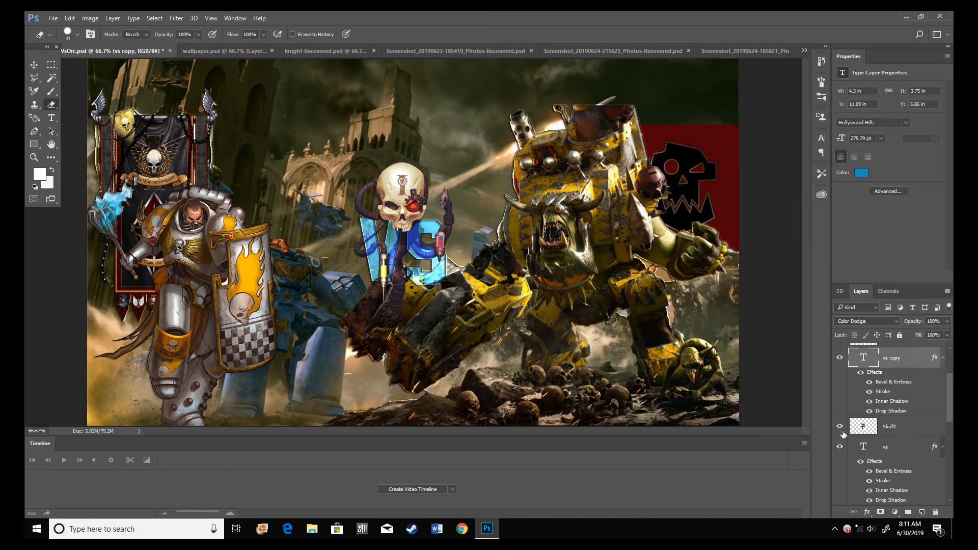
pyautogui.click(839, 359)
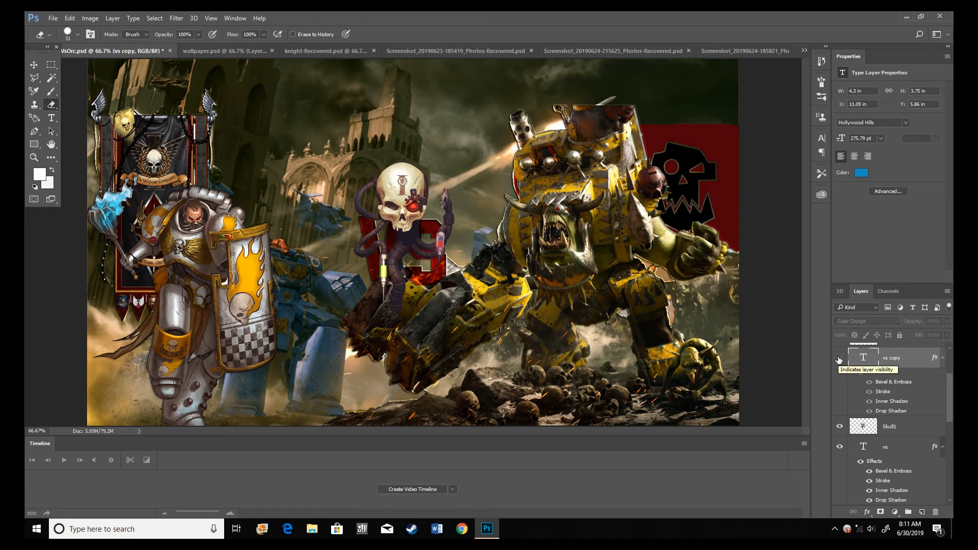
pyautogui.click(839, 359)
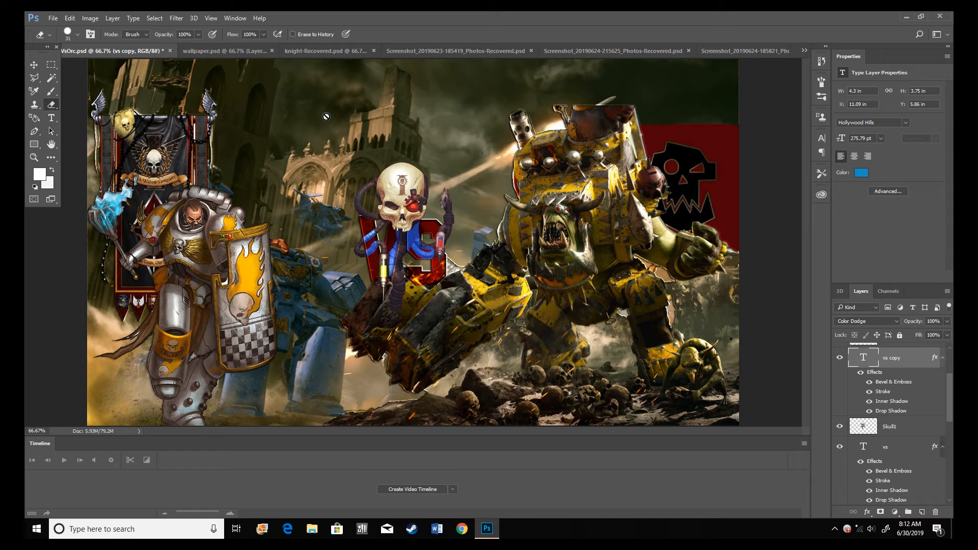
# Open Warhammer_40,000_Eternal_Crusade_Logo.png from the Items folder inside pic.
pyautogui.hotkey('ctrl', 'o')
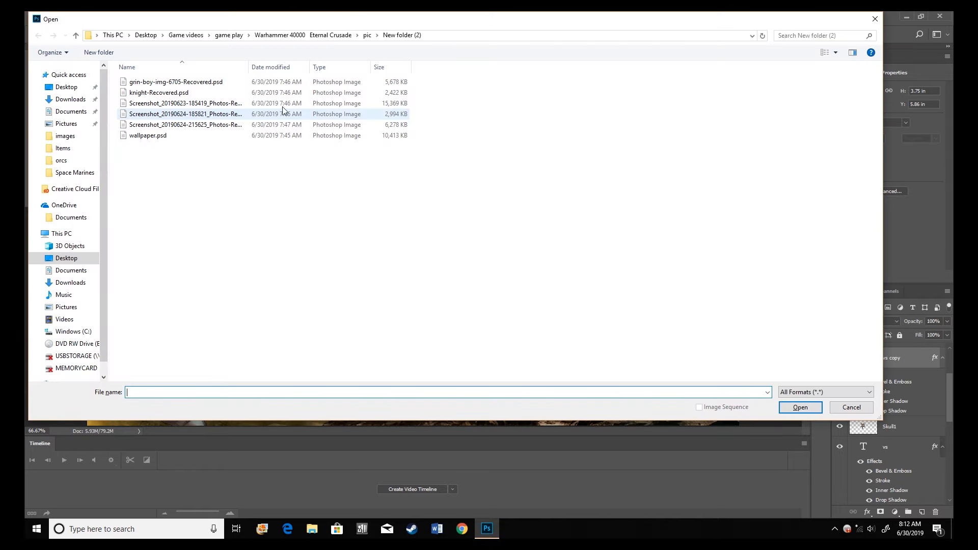
pyautogui.click(75, 37)
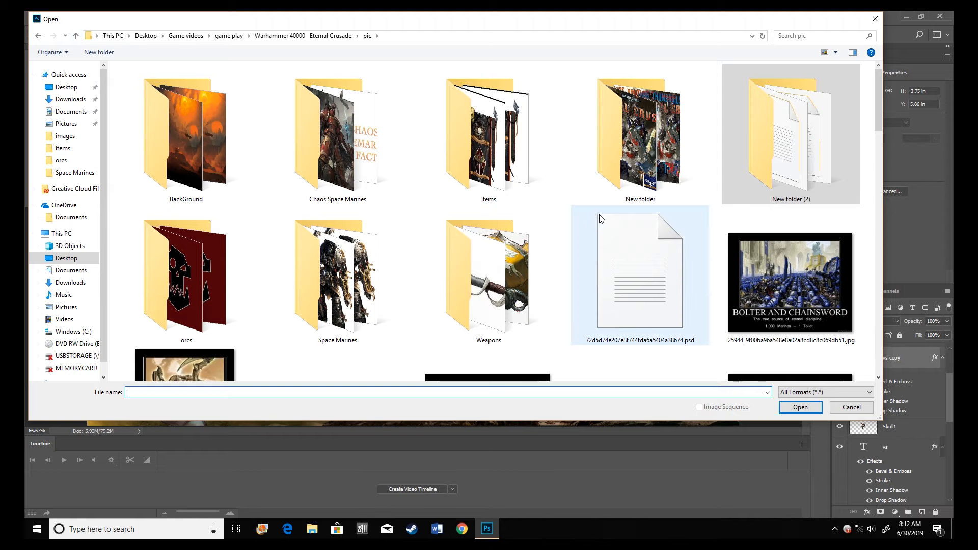
pyautogui.click(499, 152)
pyautogui.doubleClick(499, 152)
pyautogui.scroll(-15, 717, 249)
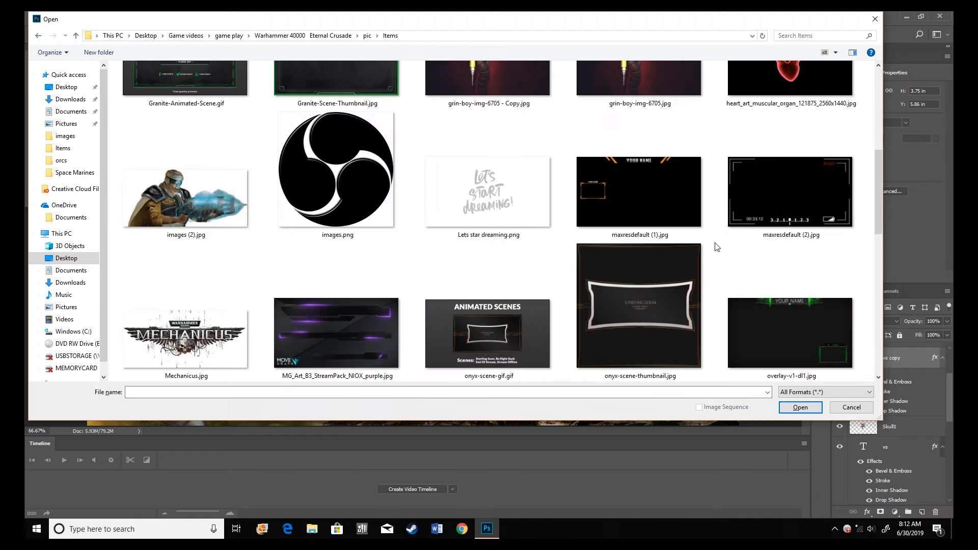
pyautogui.scroll(-3, 716, 250)
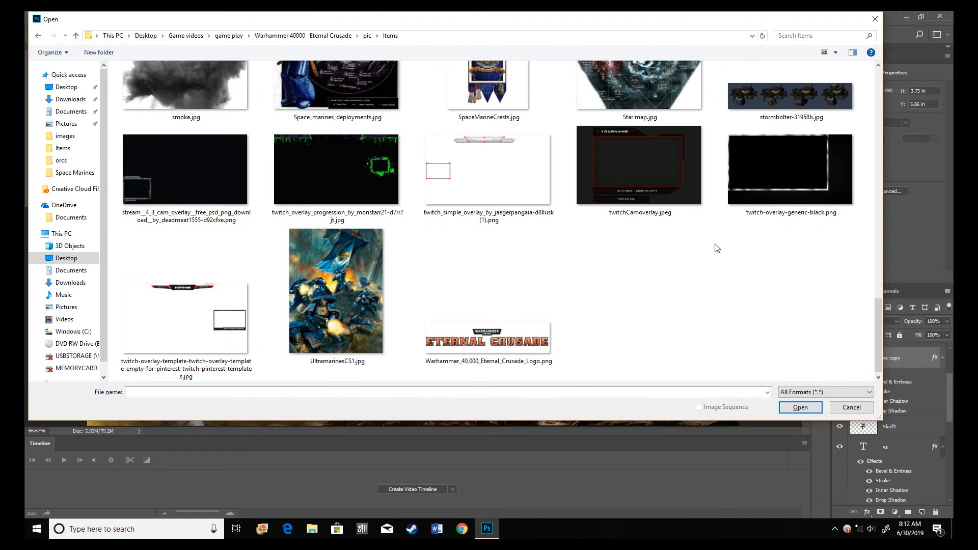
pyautogui.click(516, 338)
pyautogui.click(800, 408)
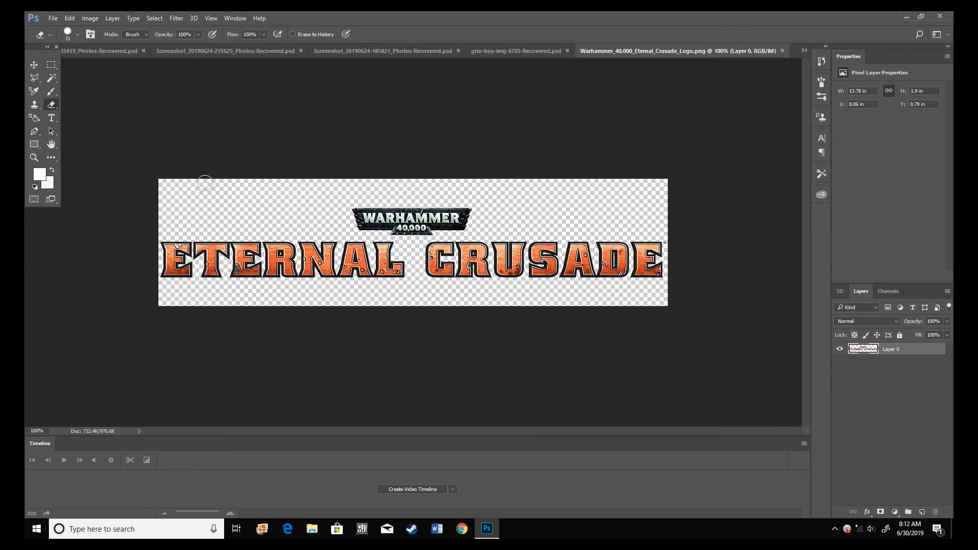
# Copy the entire Eternal Crusade logo and paste it into wallpaper.psd as a new layer above Layer 5.
pyautogui.hotkey('ctrl', 'a')
pyautogui.hotkey('ctrl', 'c')
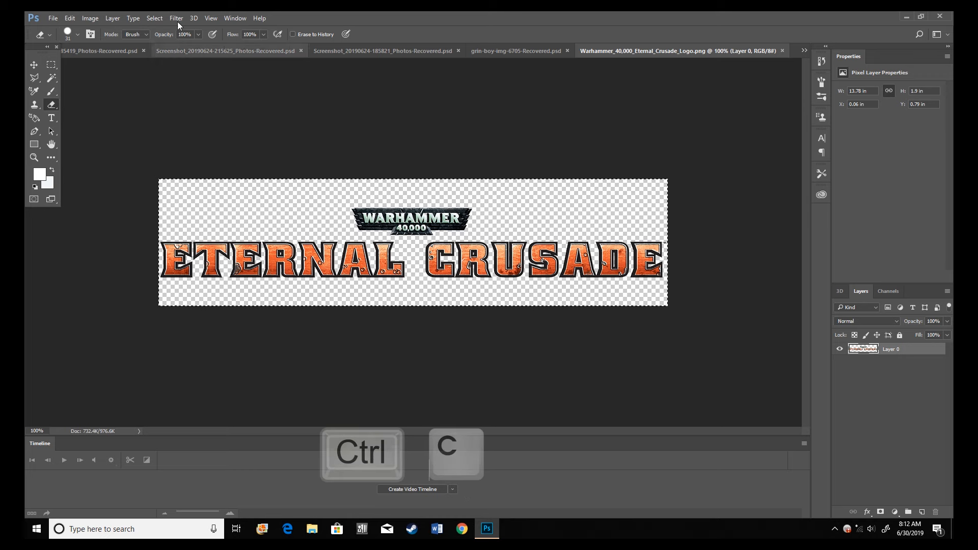
pyautogui.click(114, 51)
pyautogui.click(805, 51)
pyautogui.click(690, 66)
pyautogui.hotkey('ctrl', 'v')
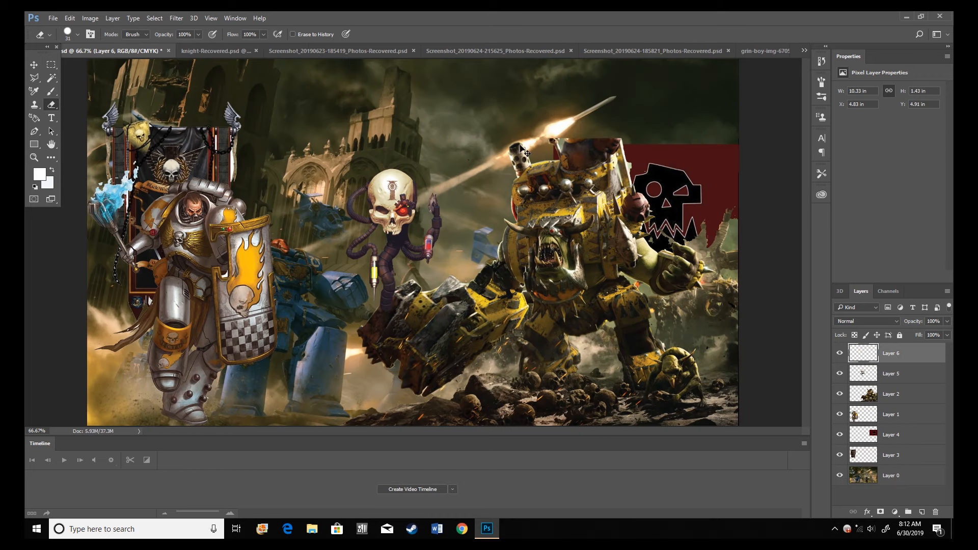
# Try to move the pasted Eternal Crusade logo higher in the composition, and undo the move.
pyautogui.press('v')
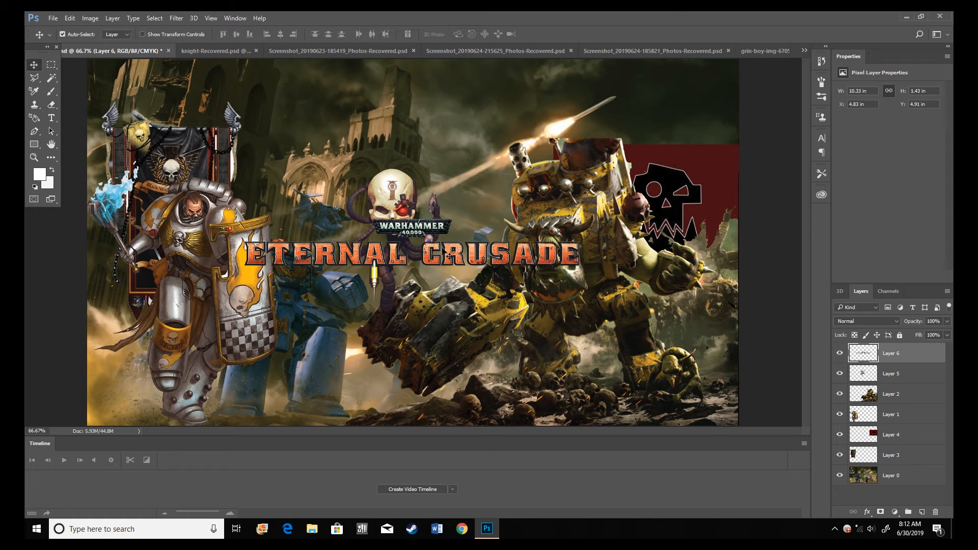
pyautogui.moveTo(441, 245)
pyautogui.mouseDown()
pyautogui.moveTo(436, 130)
pyautogui.moveTo(435, 139)
pyautogui.mouseUp()
pyautogui.hotkey('ctrl', 'z')
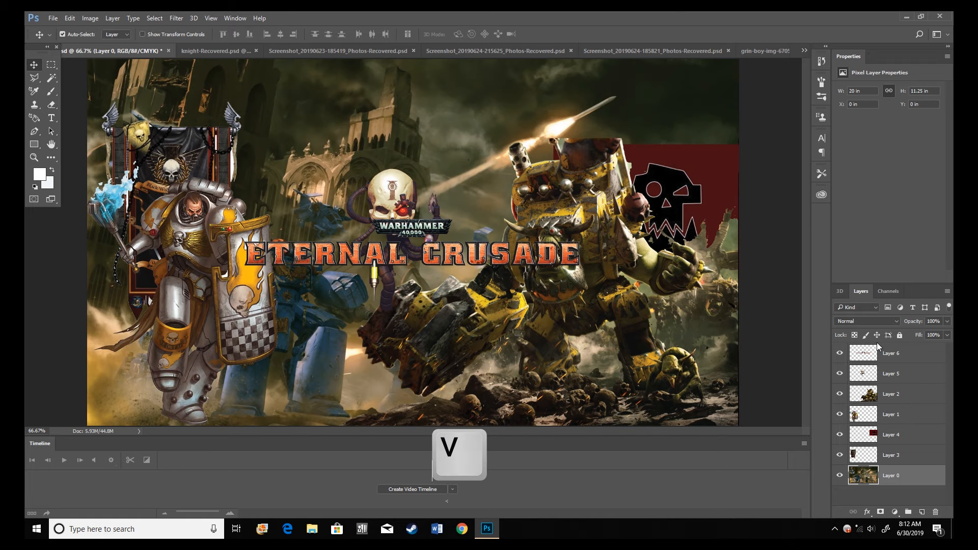
# Move the Eternal Crusade logo on Layer 6 to the canvas's top edge and scale it to about 169%, spanning the knight and ork.
pyautogui.click(902, 354)
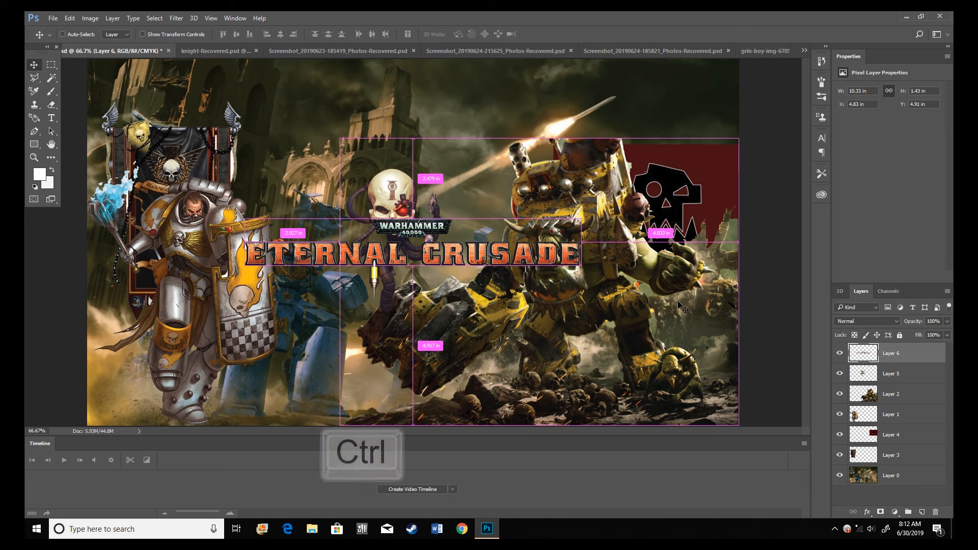
pyautogui.hotkey('ctrl', 't')
pyautogui.moveTo(480, 232); pyautogui.dragTo(463, 72)
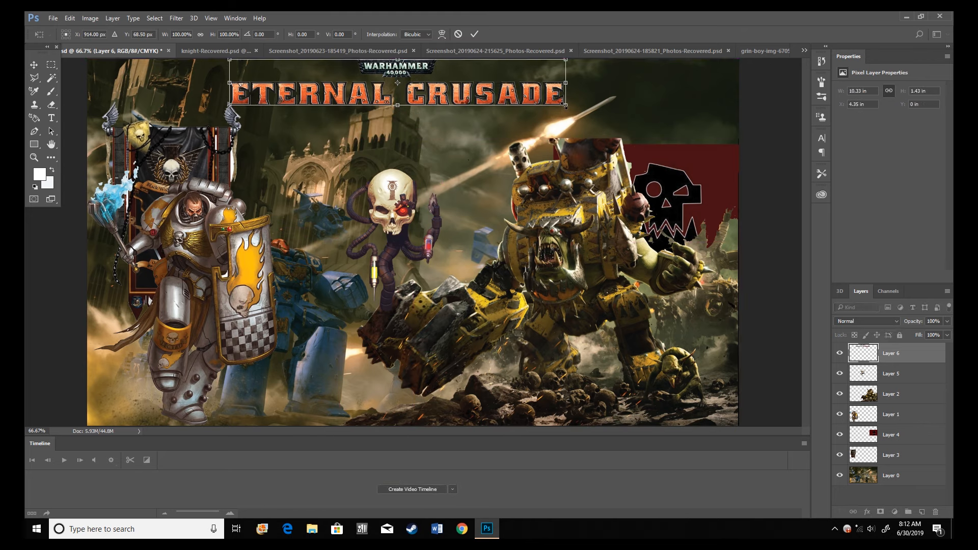
pyautogui.moveTo(566, 106); pyautogui.dragTo(711, 187)
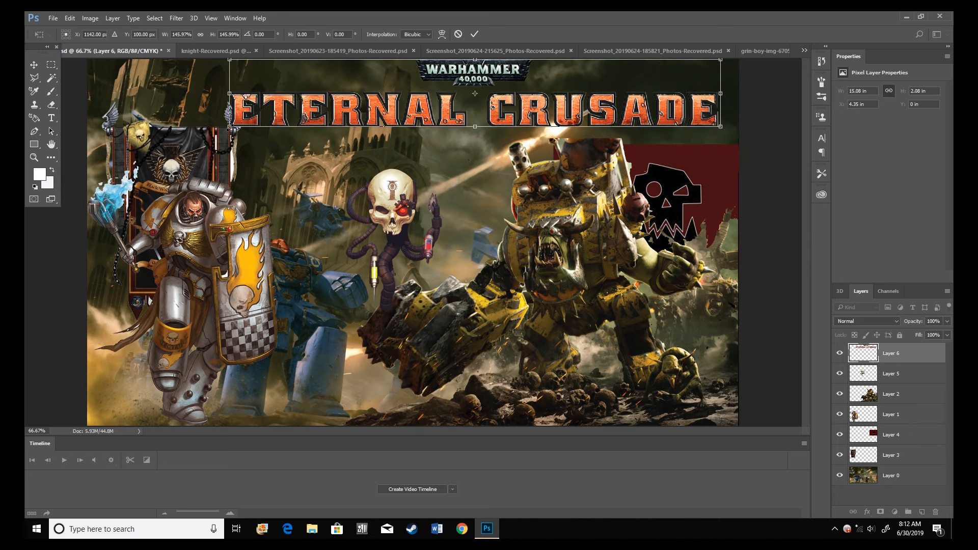
pyautogui.moveTo(230, 125); pyautogui.dragTo(151, 137)
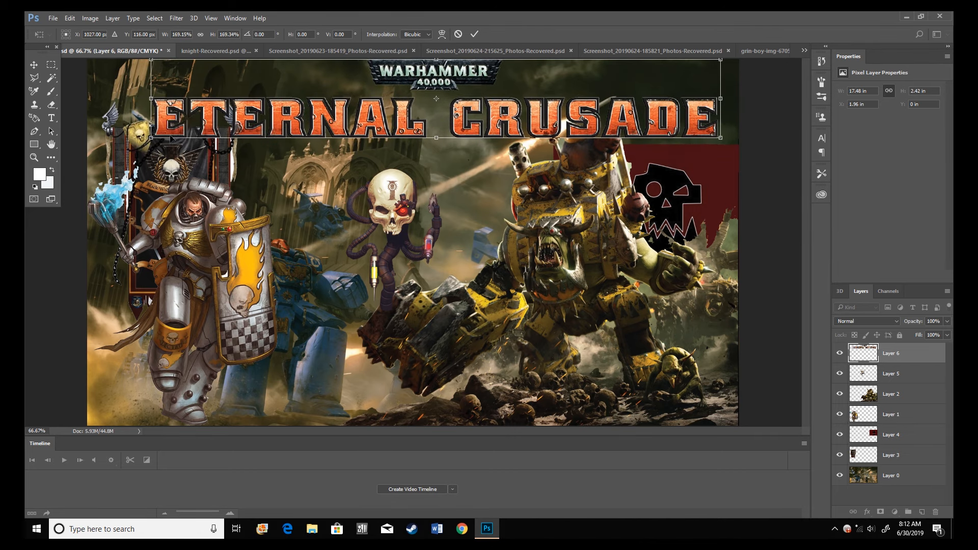
pyautogui.press('Return')
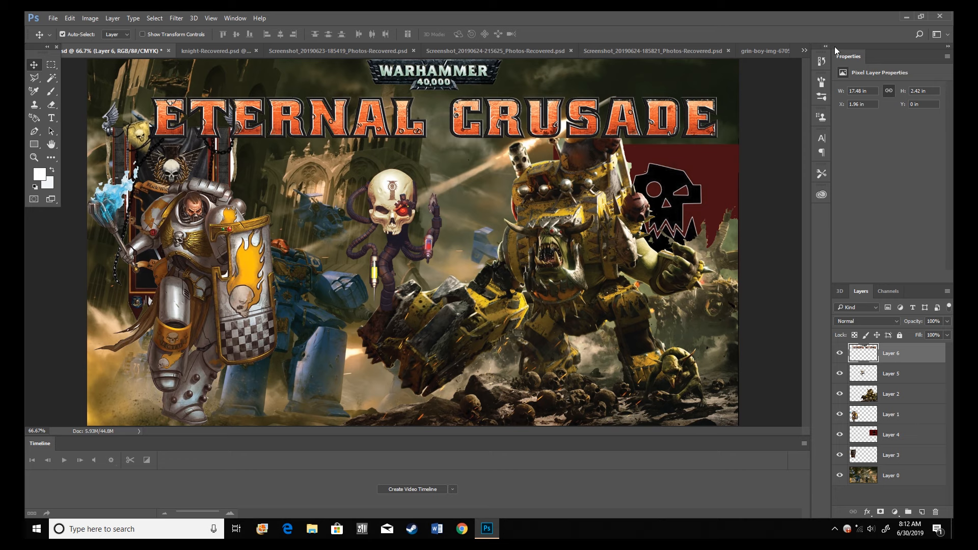
# Switch to the VsOrc.psd reference document and show its Logo2 and Logo1 layers.
pyautogui.click(804, 51)
pyautogui.click(755, 53)
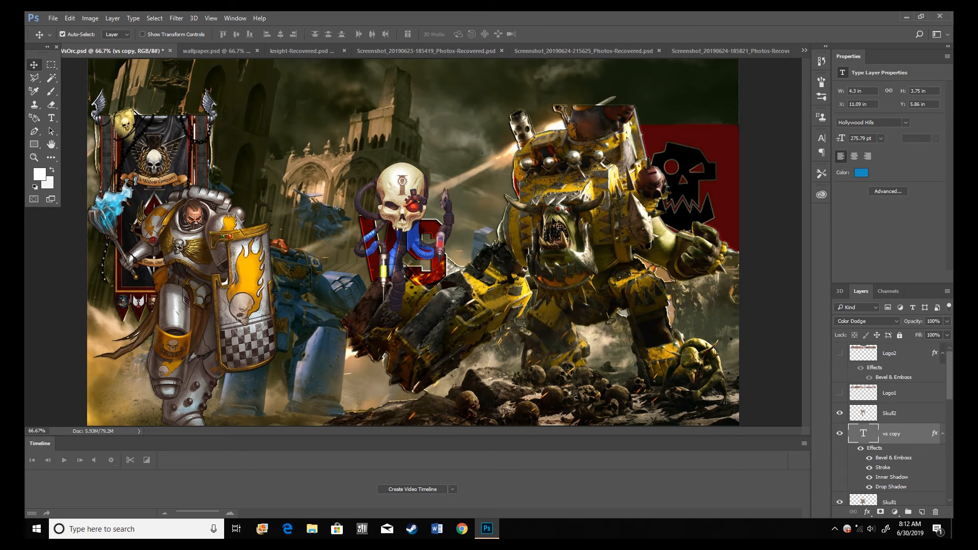
pyautogui.click(214, 51)
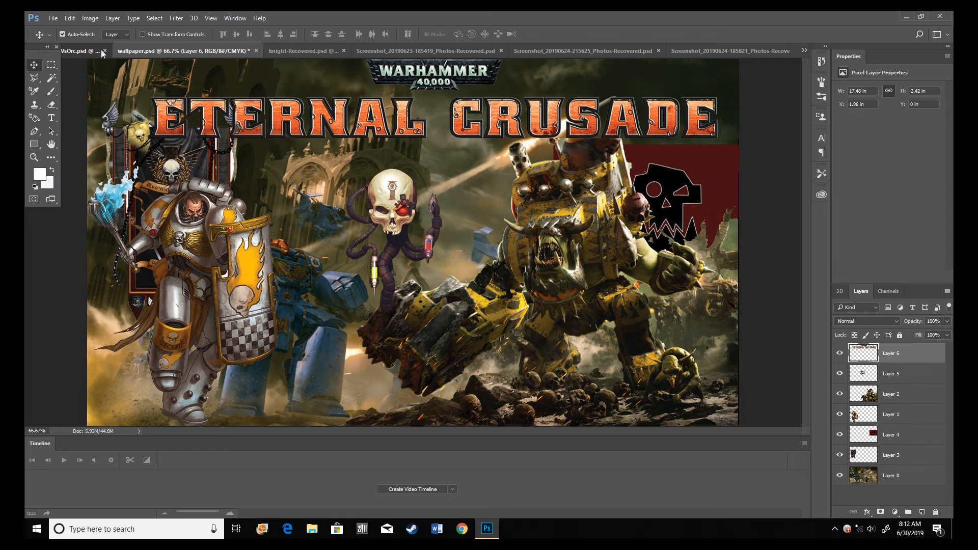
pyautogui.click(81, 51)
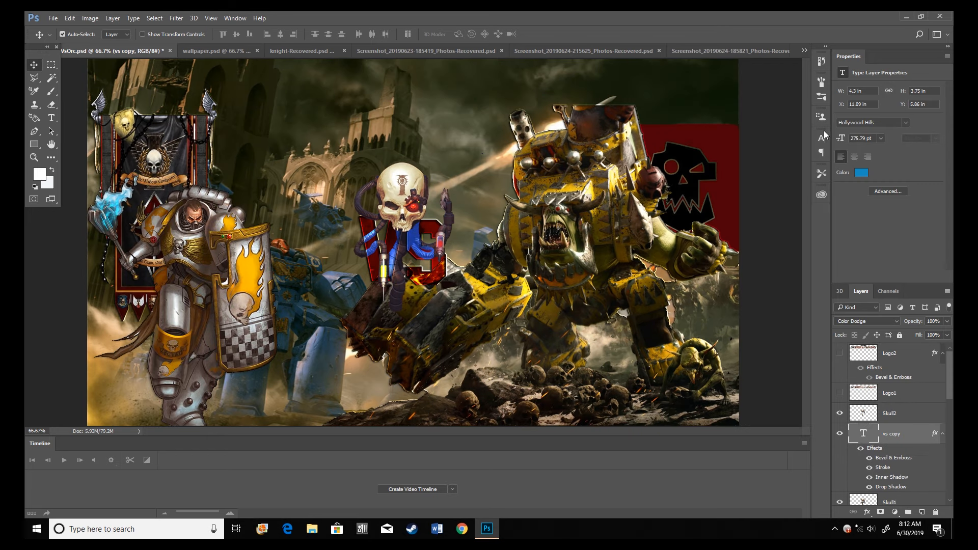
pyautogui.click(840, 355)
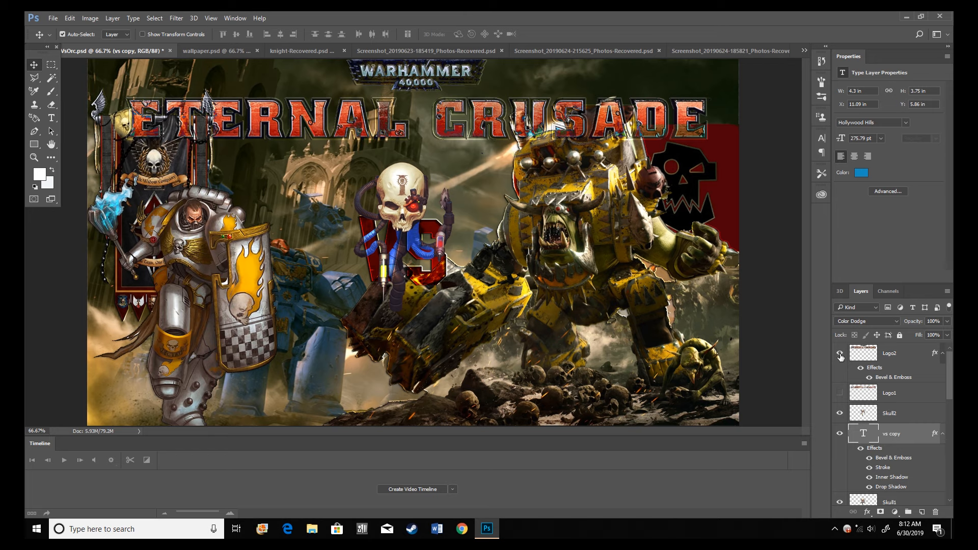
pyautogui.click(839, 394)
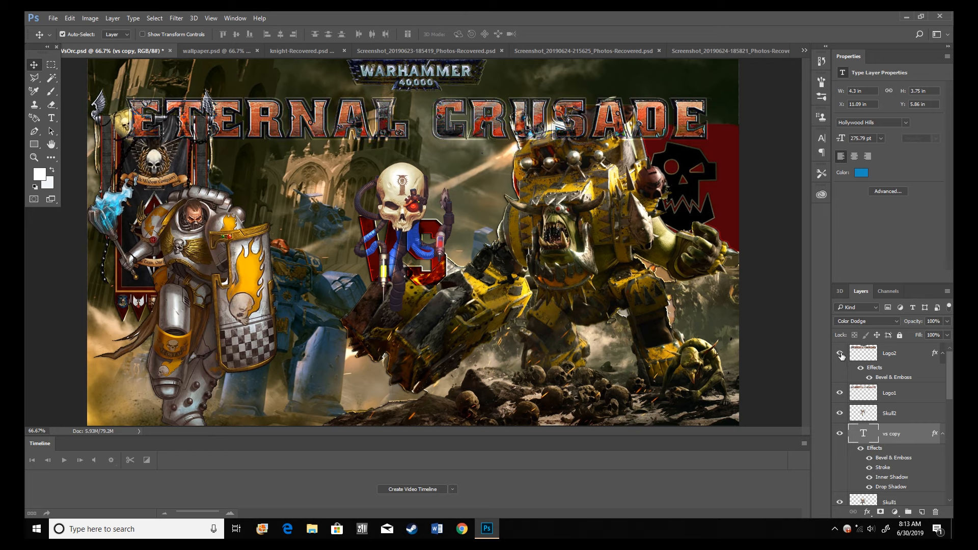
# Check the blend mode of Logo1 with Logo2 hidden, then show Logo2 and check its blend mode.
pyautogui.click(839, 354)
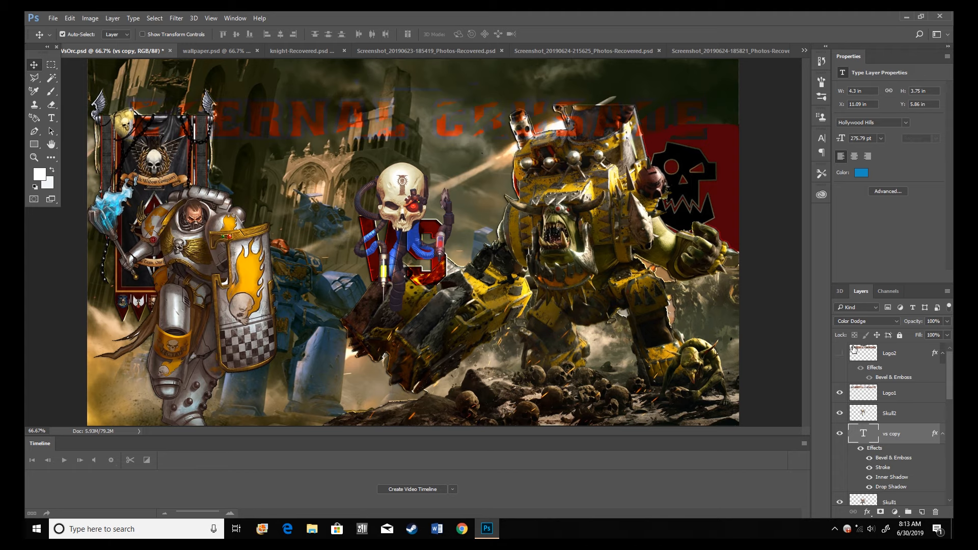
pyautogui.click(892, 397)
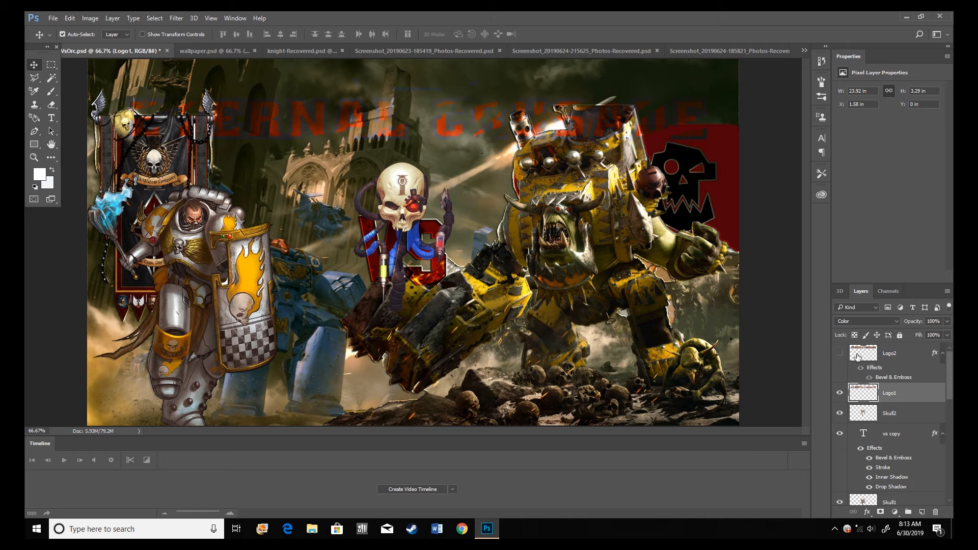
pyautogui.click(839, 353)
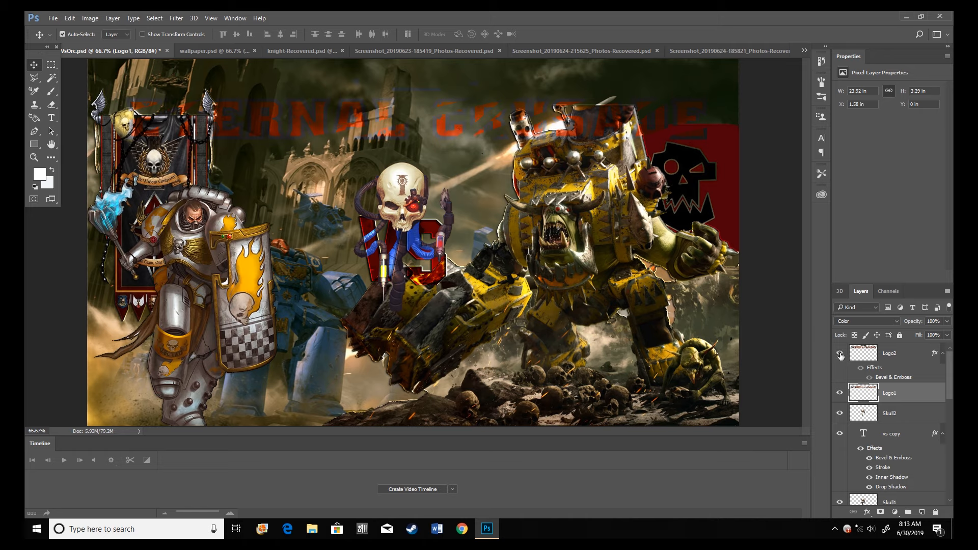
pyautogui.click(874, 353)
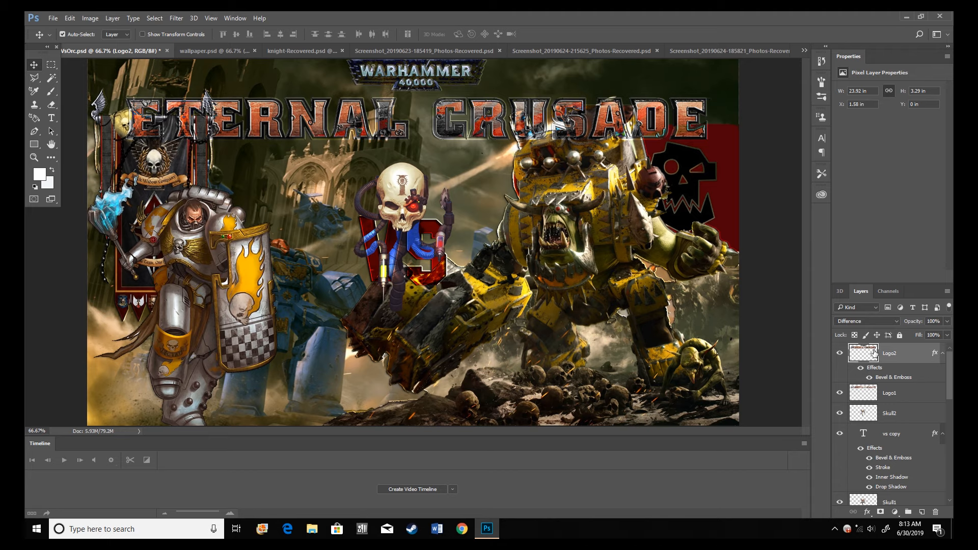
# Compare the logo's look with Logo1 and Logo2 each hidden in turn, leaving both layers shown.
pyautogui.click(839, 393)
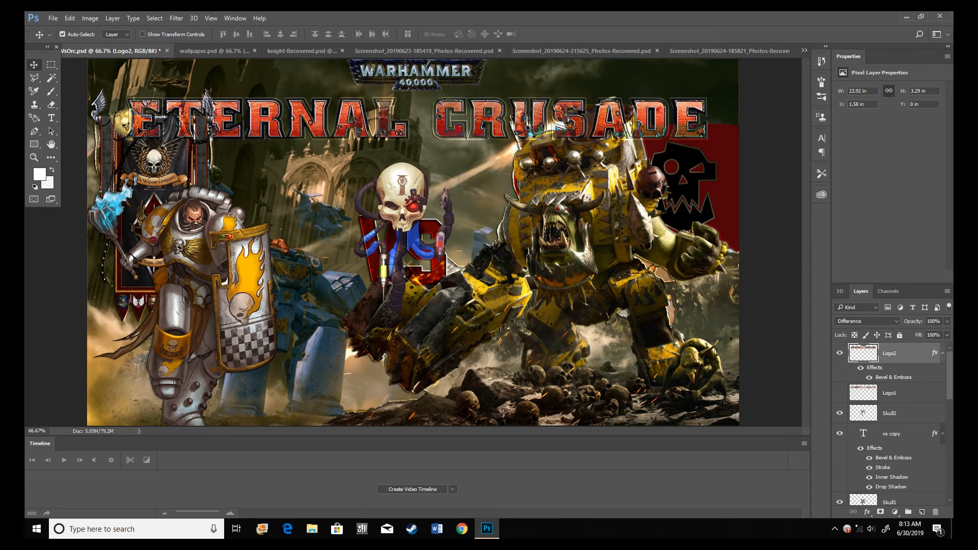
pyautogui.click(839, 394)
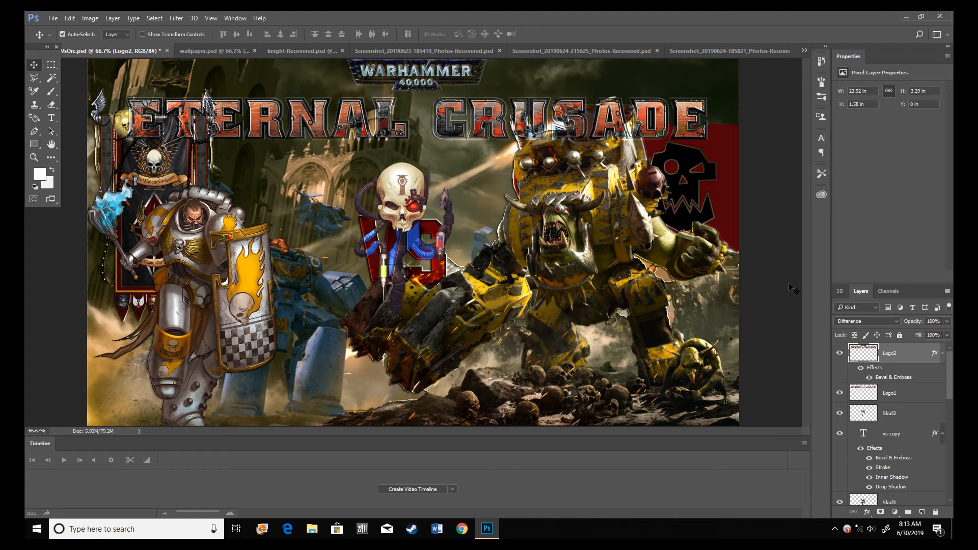
pyautogui.click(840, 353)
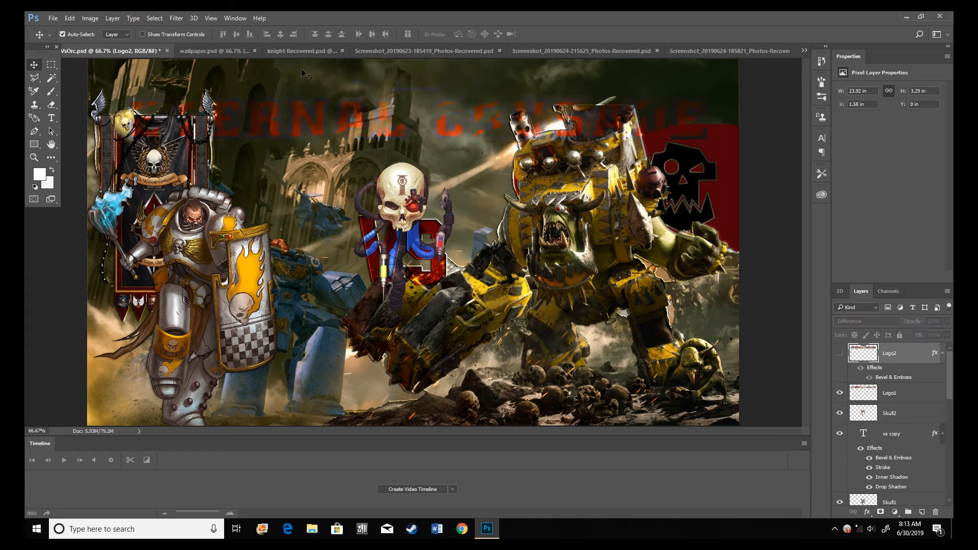
pyautogui.press('e')
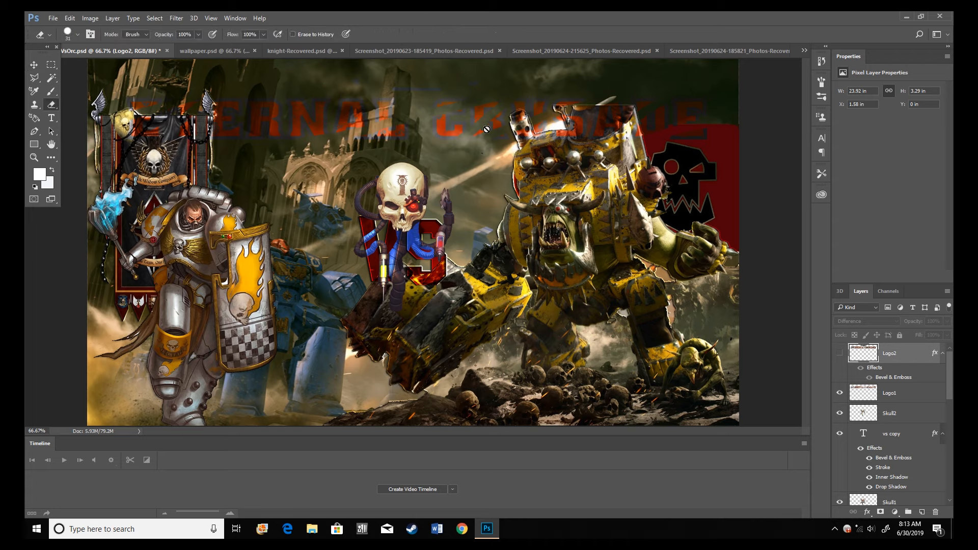
pyautogui.click(840, 353)
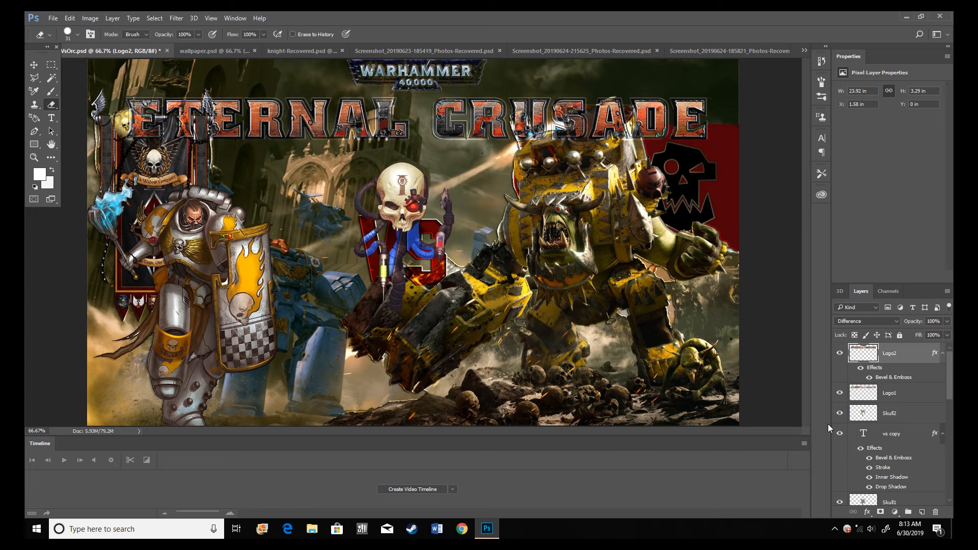
# Examine the layer style blending options of the vs copy layer and close them without changes.
pyautogui.click(889, 435)
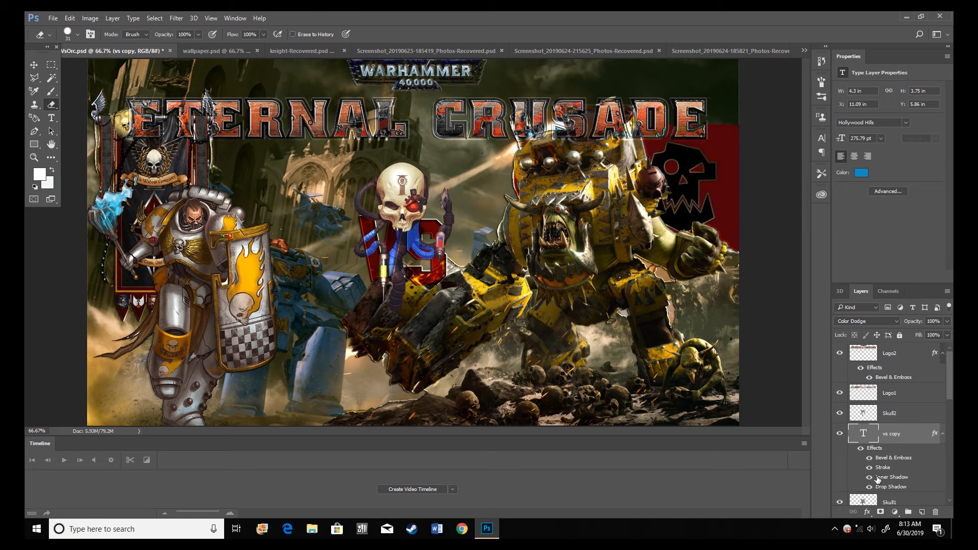
pyautogui.doubleClick(923, 439)
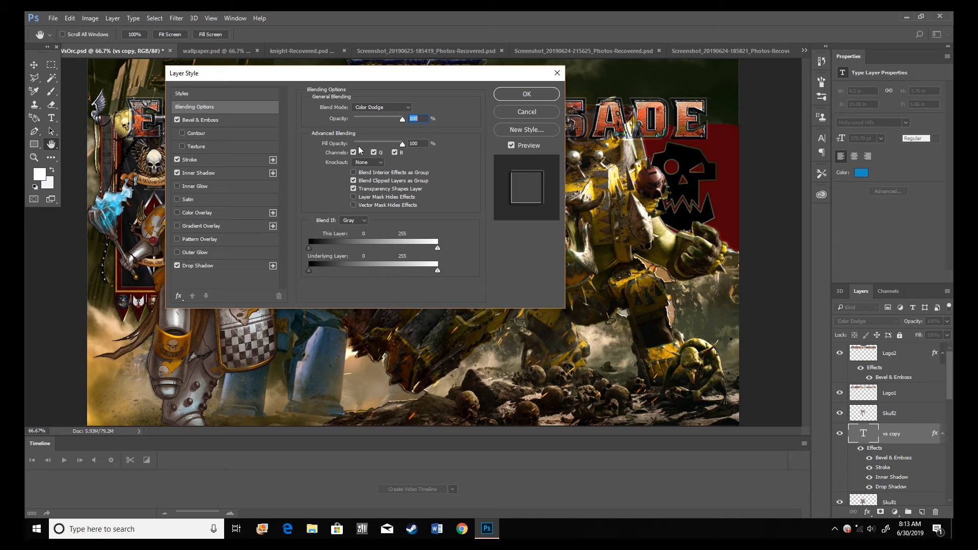
pyautogui.click(548, 95)
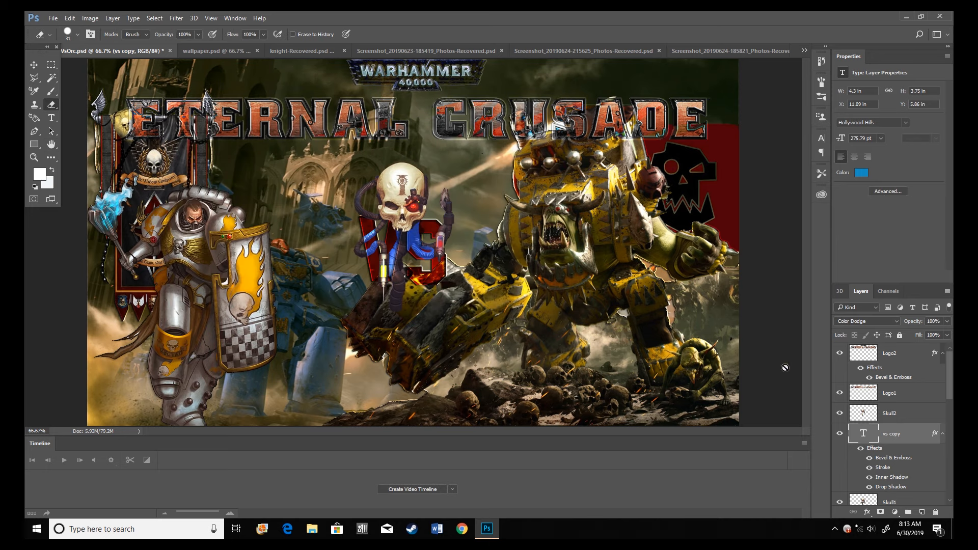
# Compare the composition over the Layer 0 background, over no background and over Layer 4, leaving only the Layer 4 background shown.
pyautogui.scroll(-5, 881, 406)
pyautogui.scroll(-2, 880, 406)
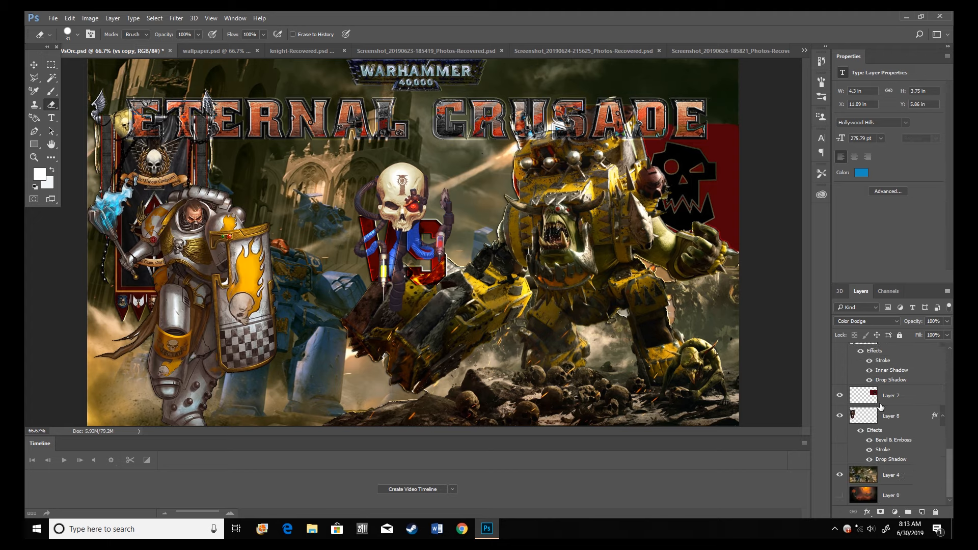
pyautogui.click(839, 475)
pyautogui.click(840, 496)
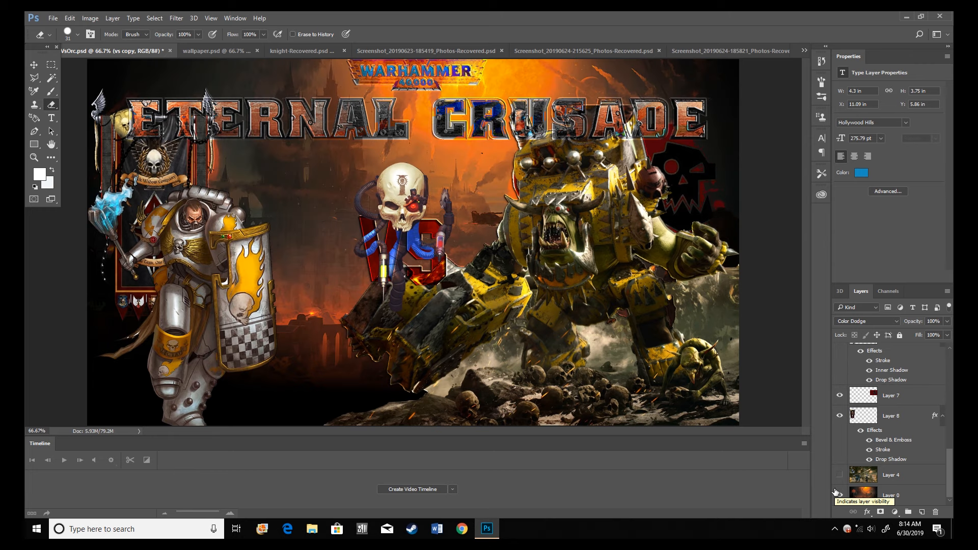
pyautogui.click(839, 495)
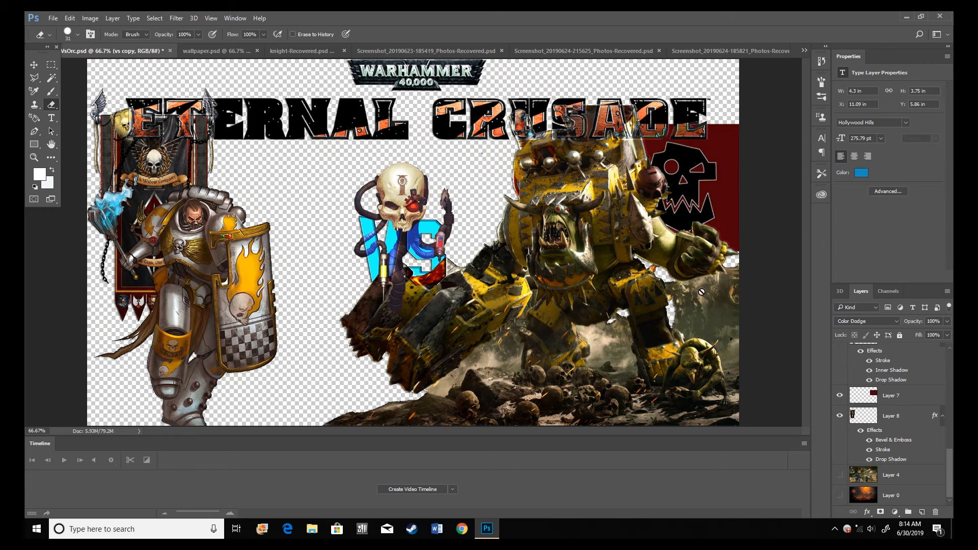
pyautogui.click(840, 474)
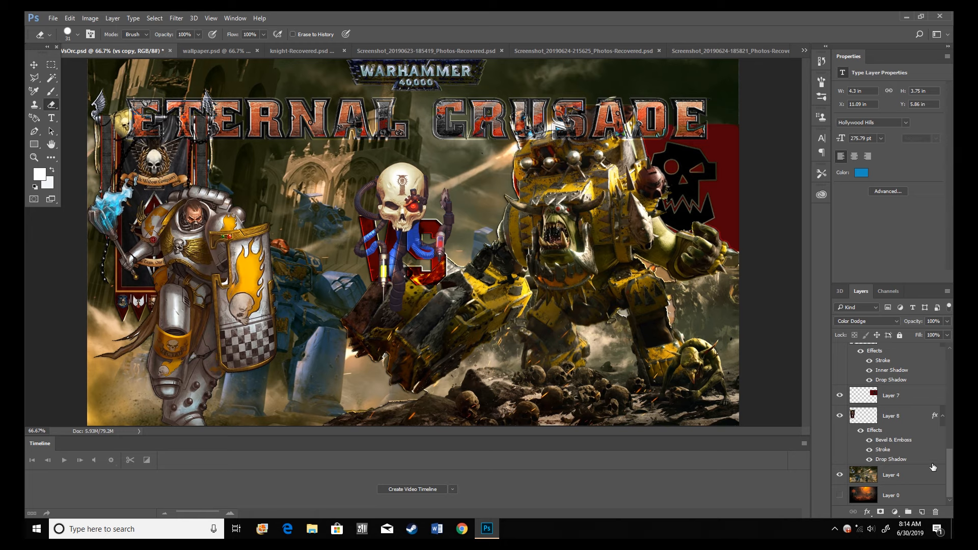
pyautogui.scroll(6, 883, 477)
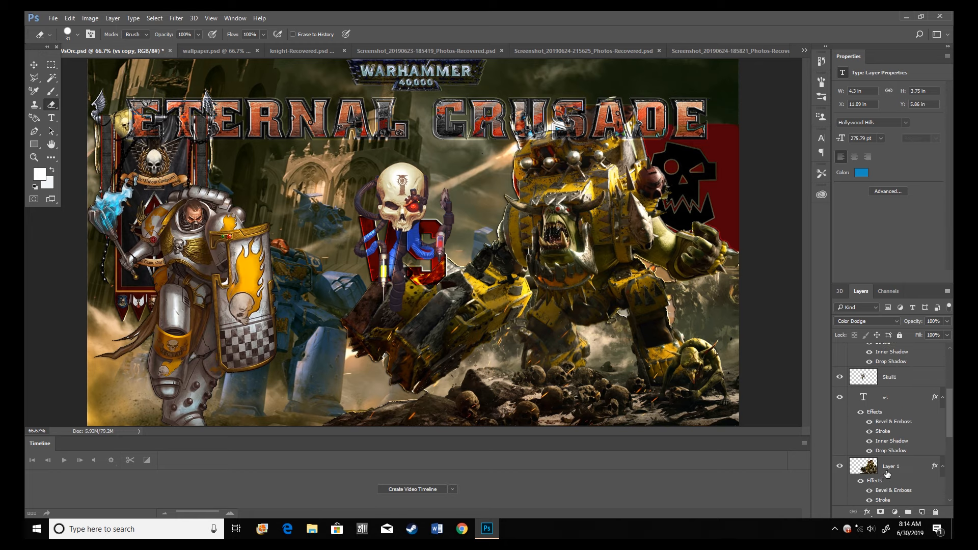